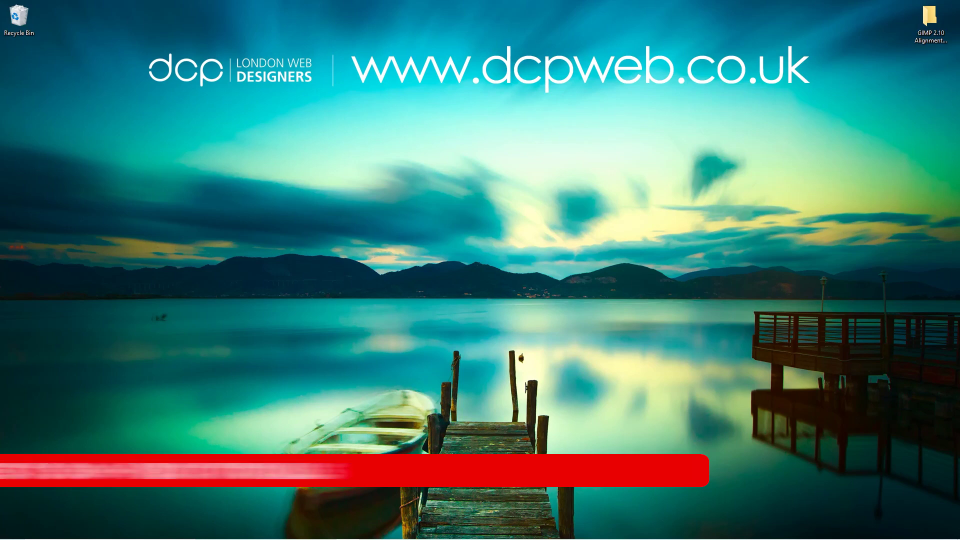
Launch GIMP 2.10 from its desktop shortcut
click(420, 534)
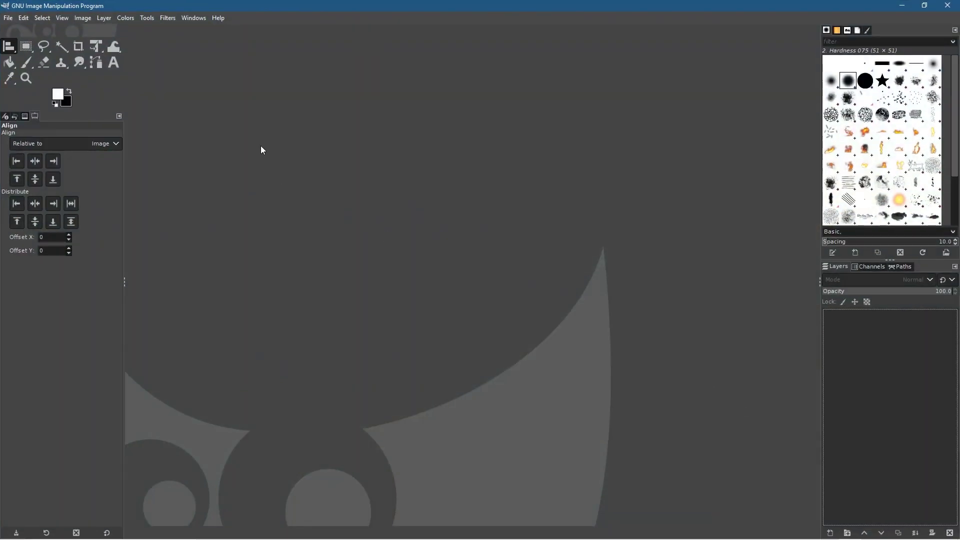
Create a new 1920×1080 px image with the fill set to Transparency
click(9, 18)
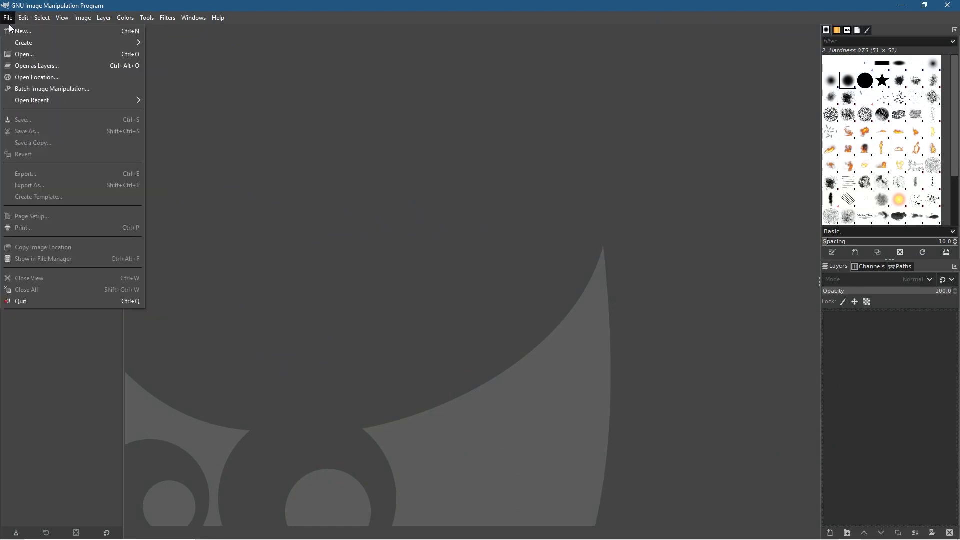
click(15, 33)
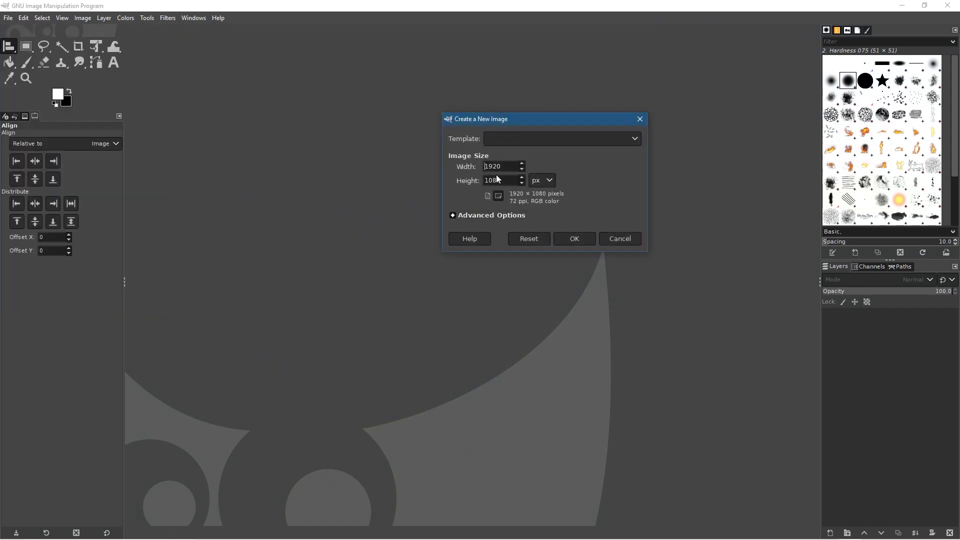
click(475, 217)
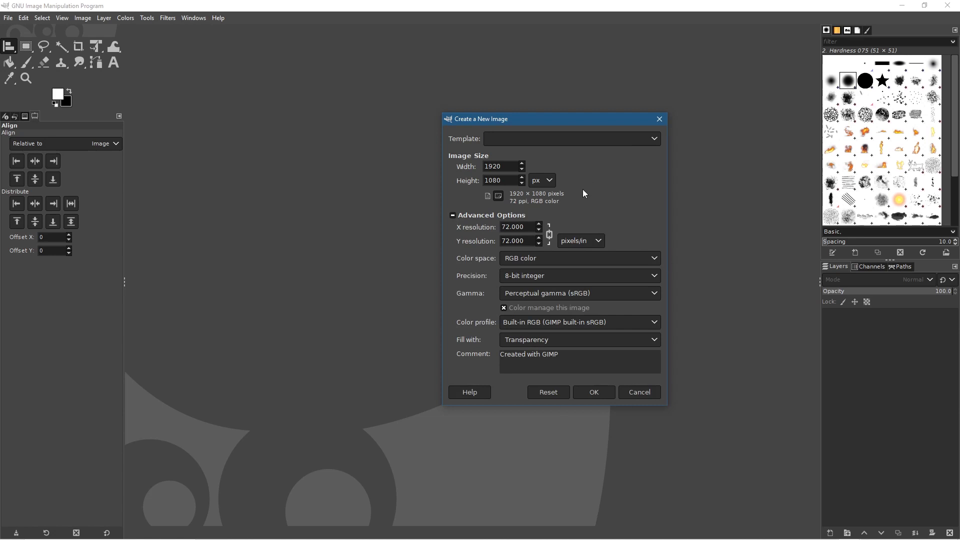
click(594, 396)
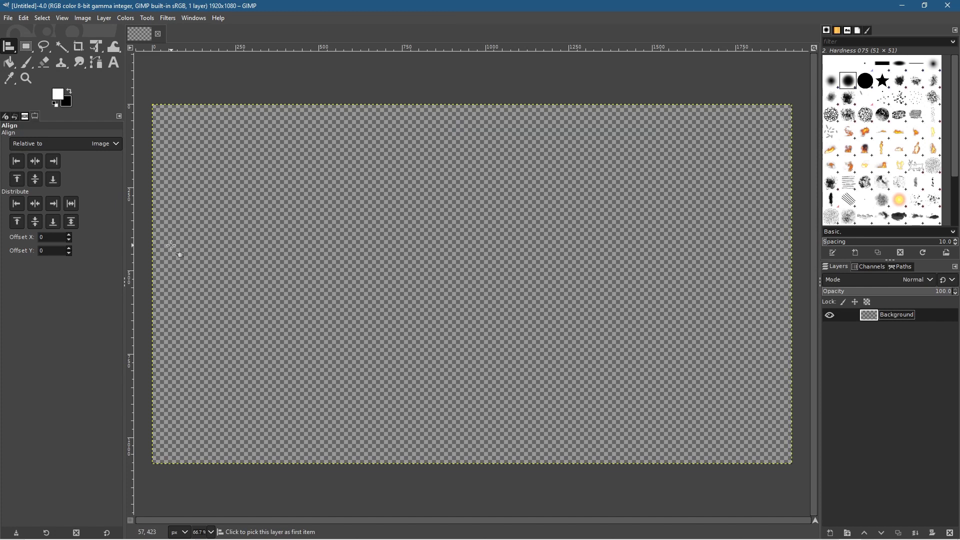
Set black as the foreground and white as the background colour, with Bucket Fill ready
click(58, 97)
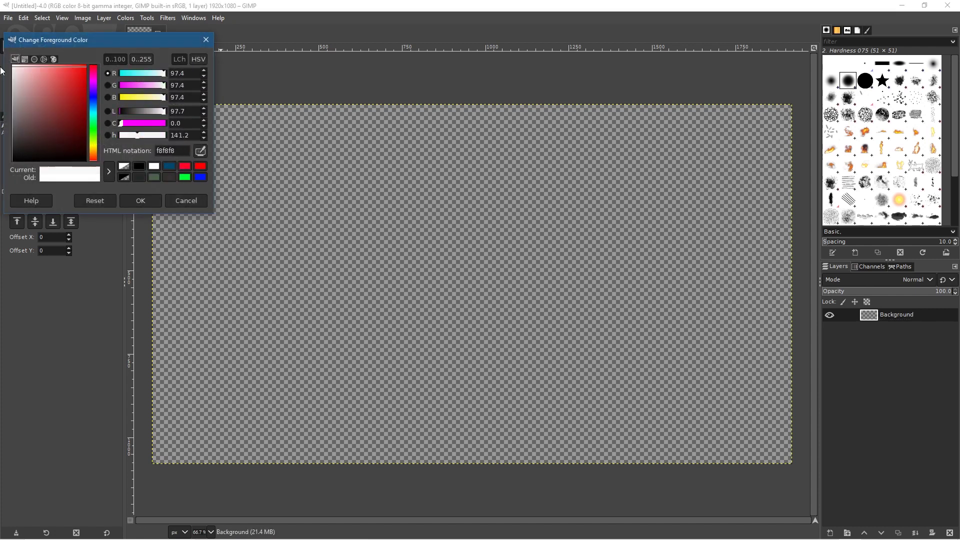
click(142, 200)
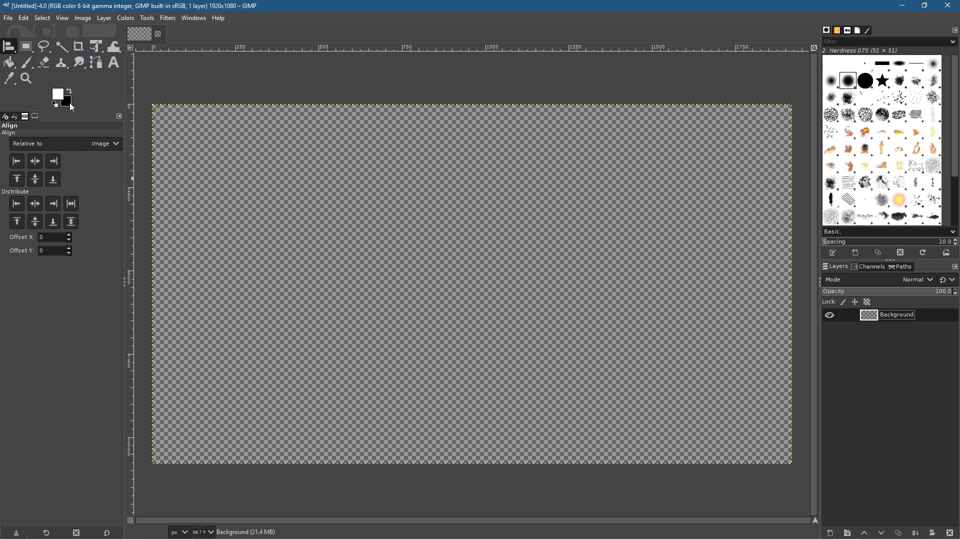
click(68, 103)
drag(70, 111, 97, 177)
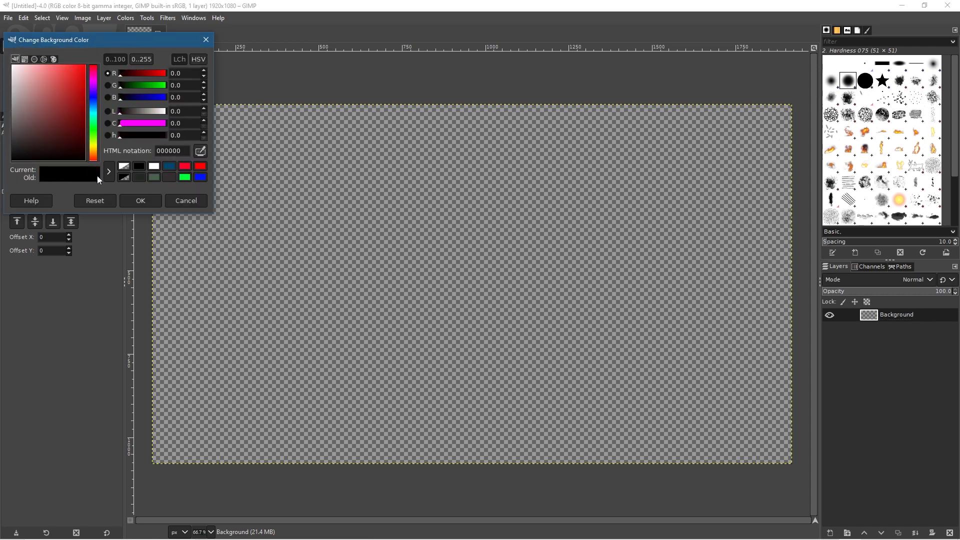
click(141, 200)
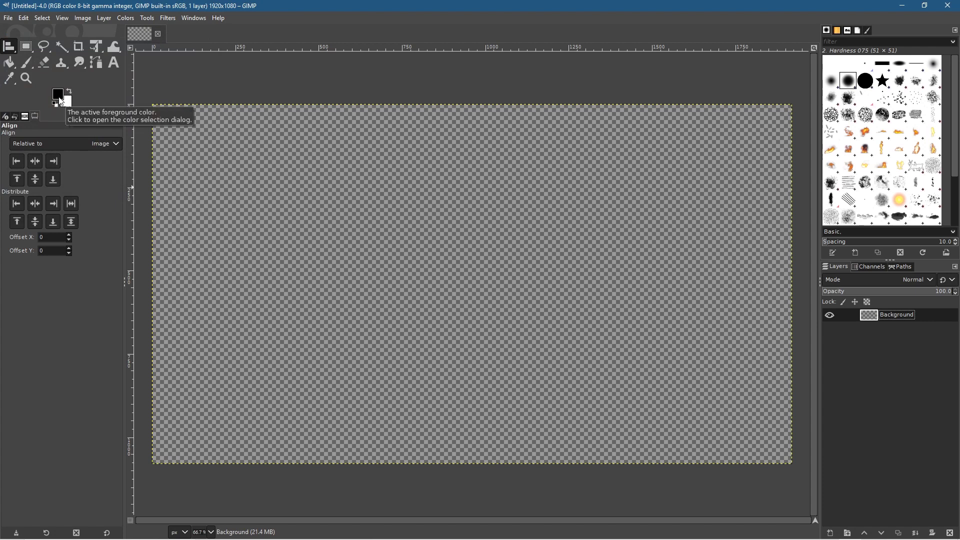
click(16, 64)
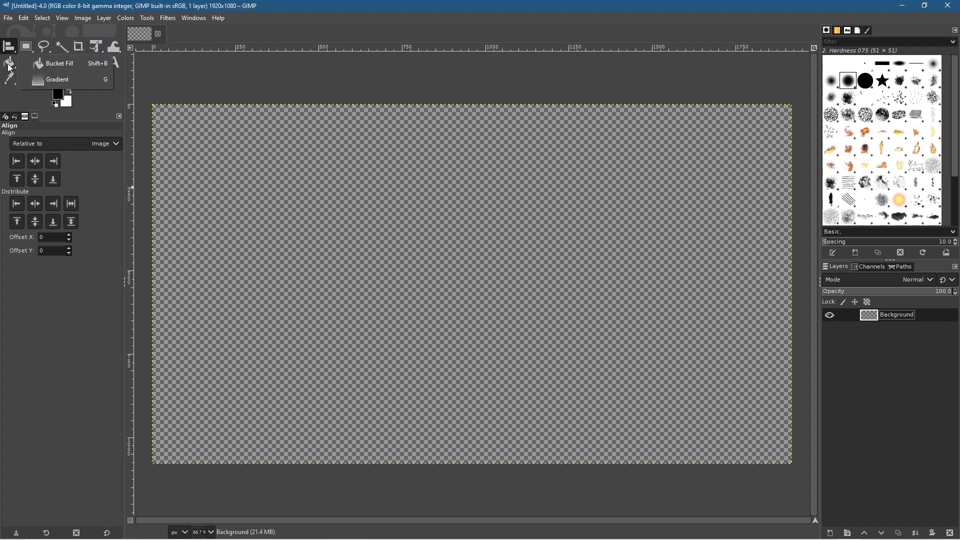
click(57, 63)
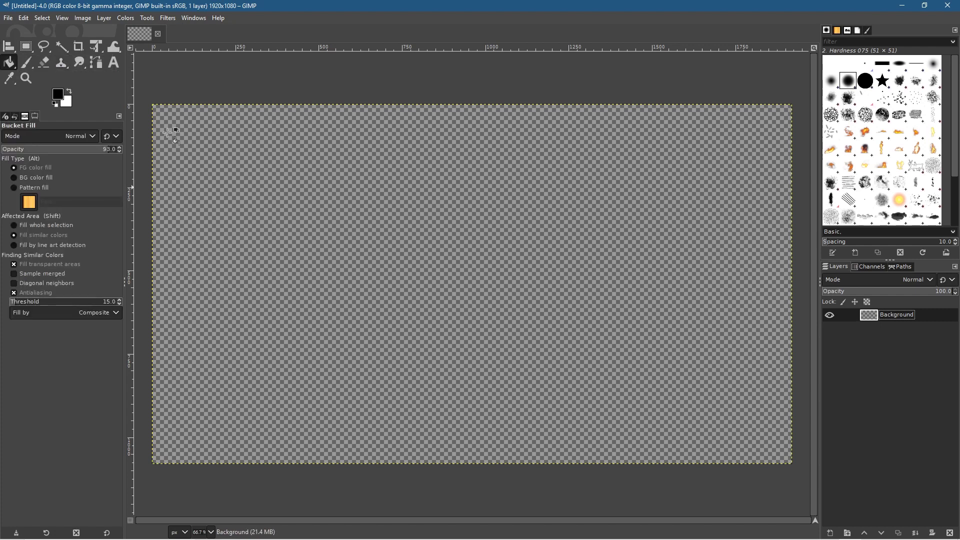
Bucket-fill the 1920×1080 canvas with the black foreground colour
click(371, 190)
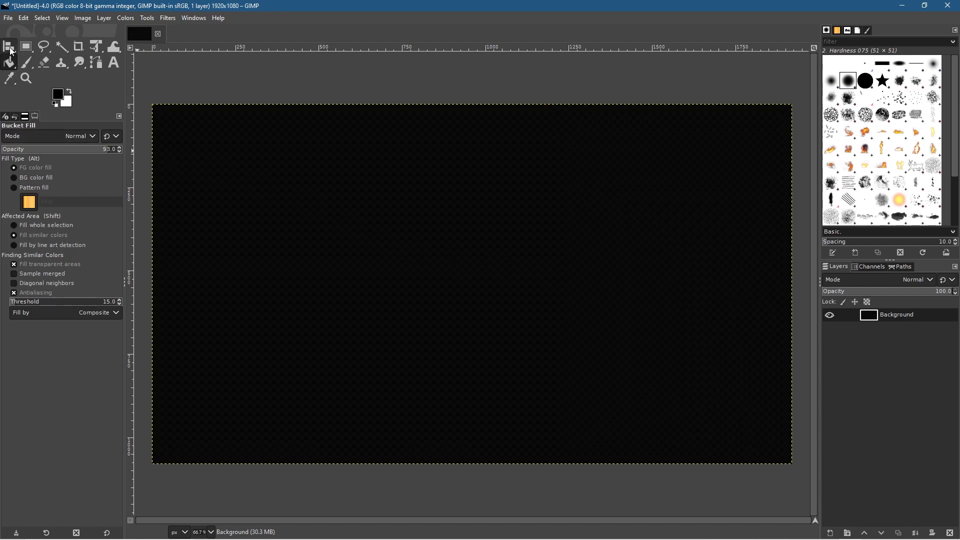
Type 'alignment' into a new text box on the canvas
click(117, 65)
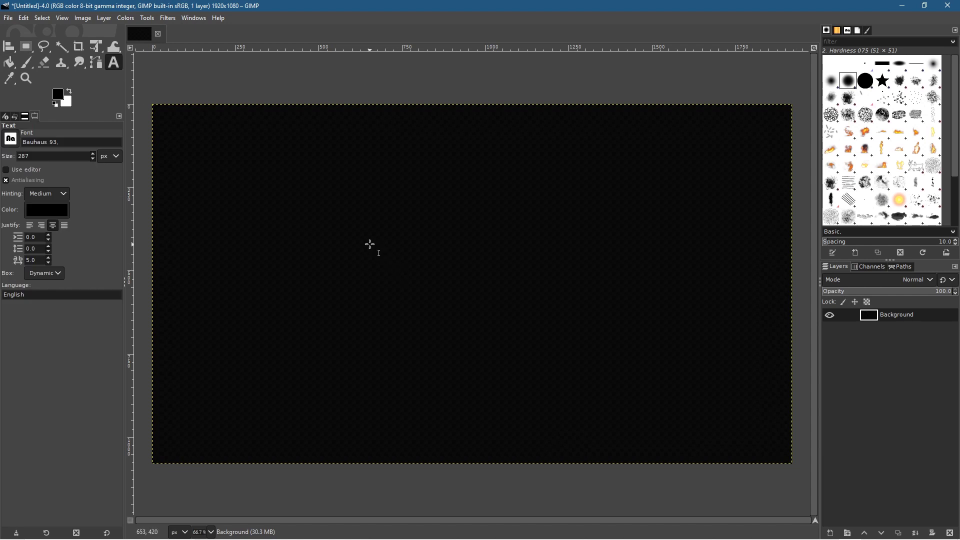
click(333, 244)
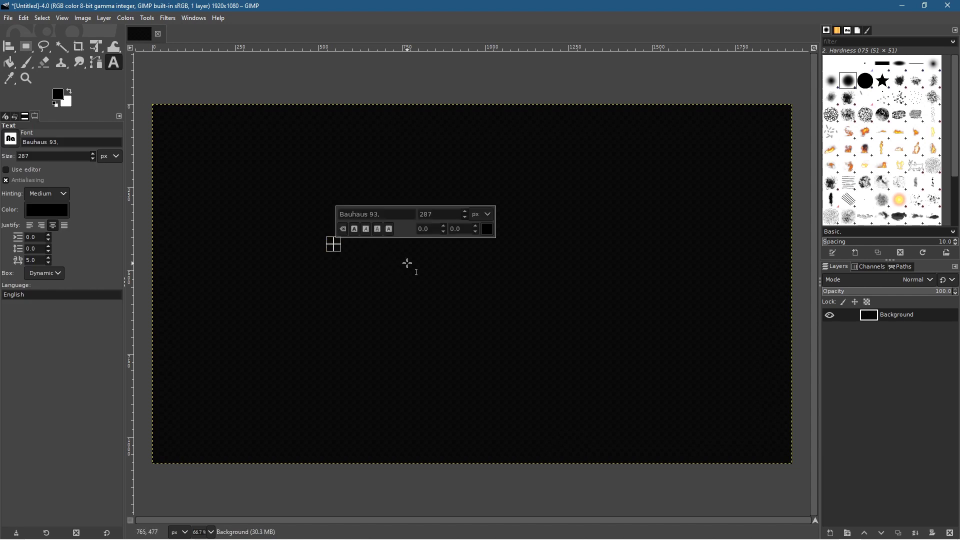
text(ali)
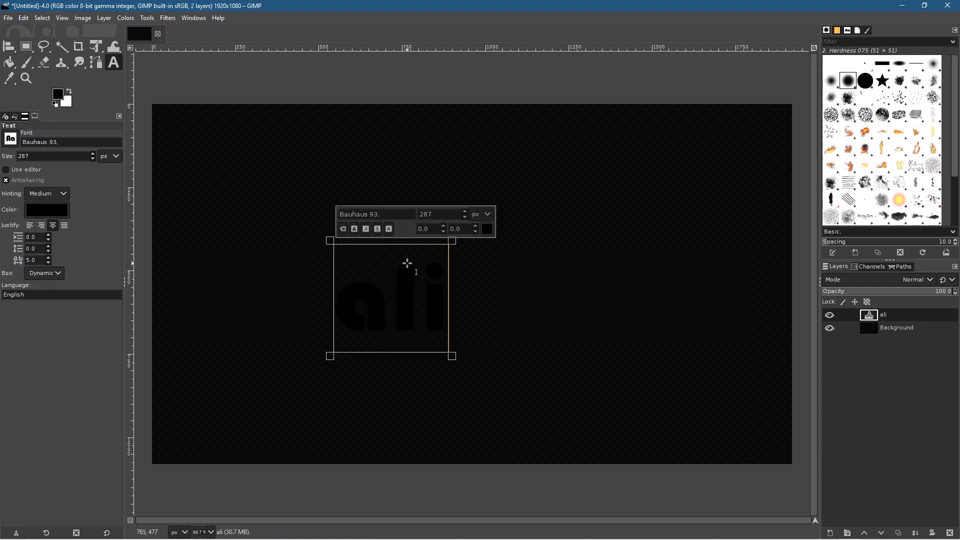
text(gnment)
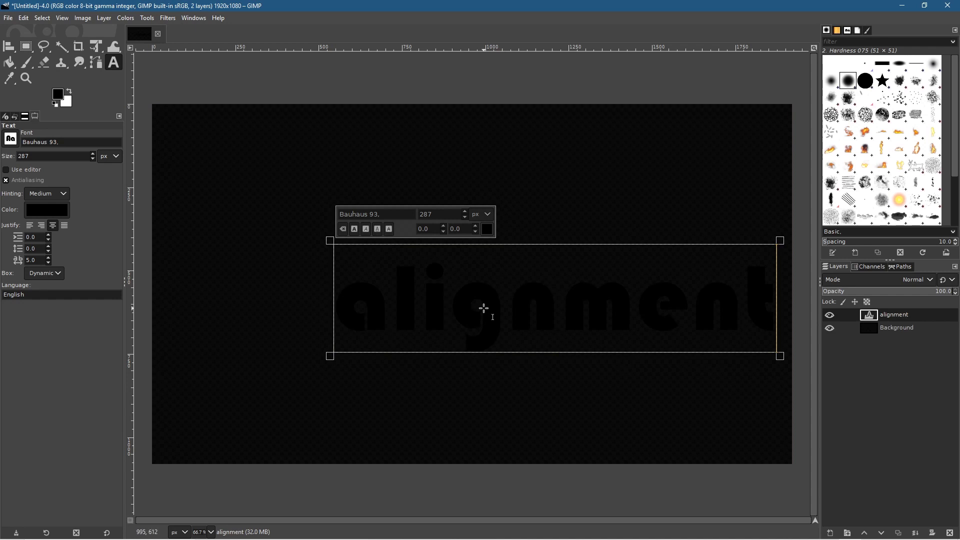
Change the colour of all the 'alignment' text to white (ffffff)
key(ctrl+a)
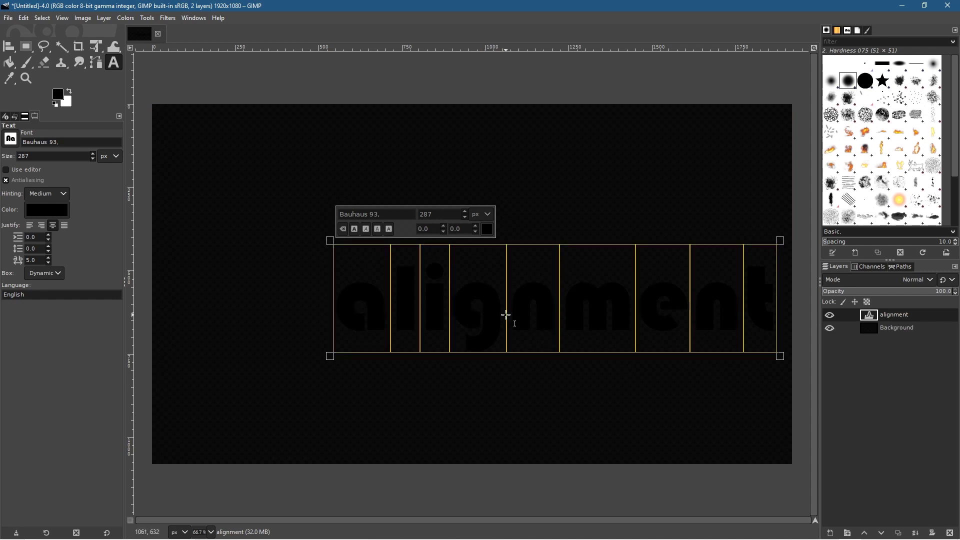
click(44, 211)
drag(85, 225, 3, 151)
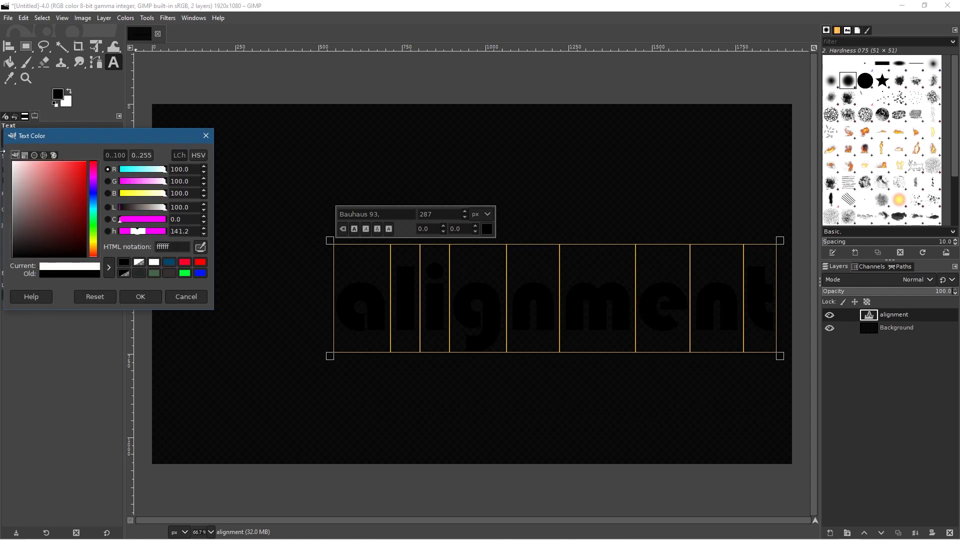
click(140, 297)
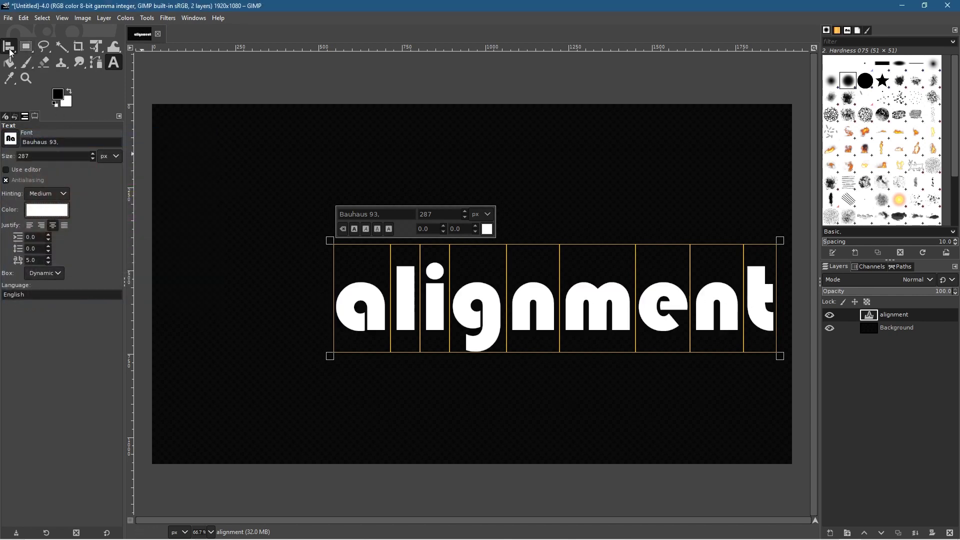
mouse_move(9, 52)
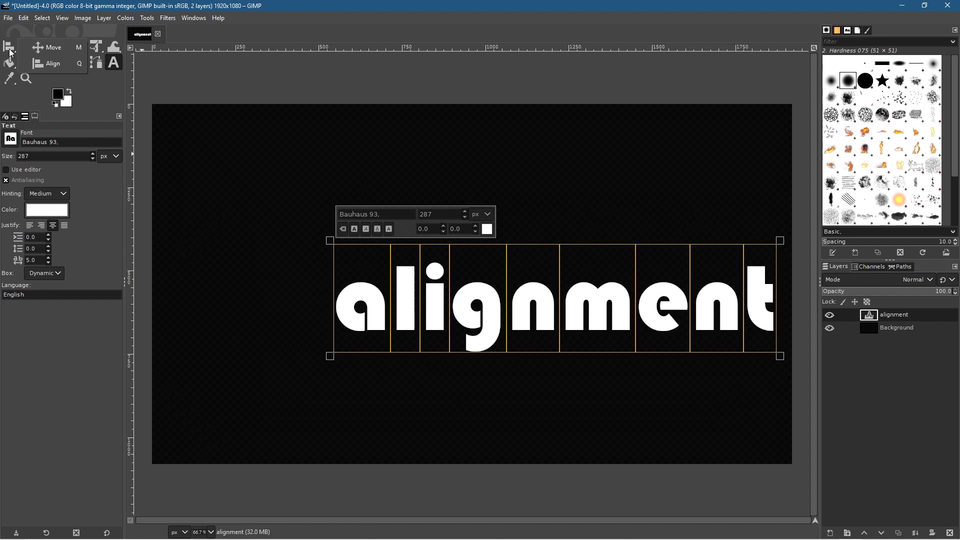
Drag the 'alignment' text layer up and left toward the canvas centre
click(42, 48)
drag(538, 311, 460, 293)
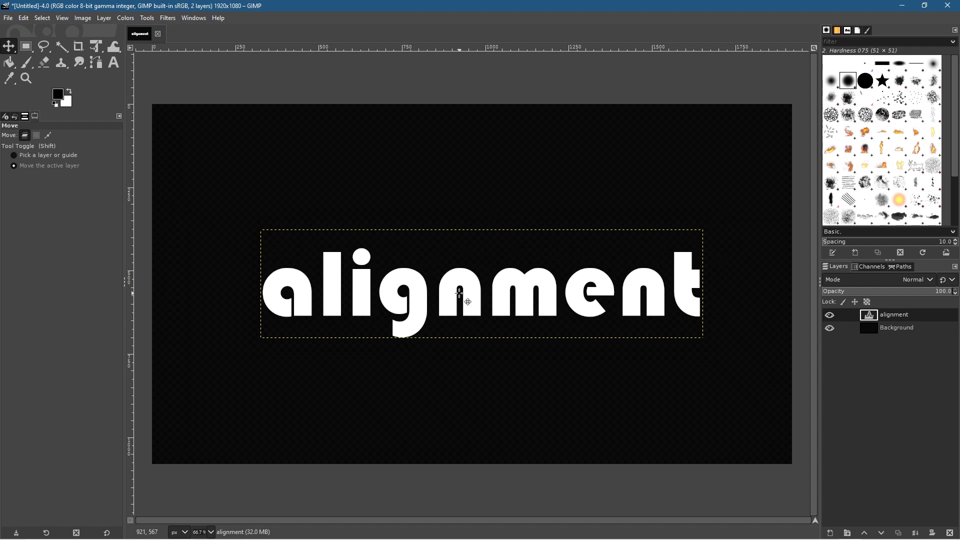
mouse_move(455, 281)
mouse_down()
mouse_move(490, 278)
mouse_move(444, 269)
mouse_move(460, 275)
mouse_up()
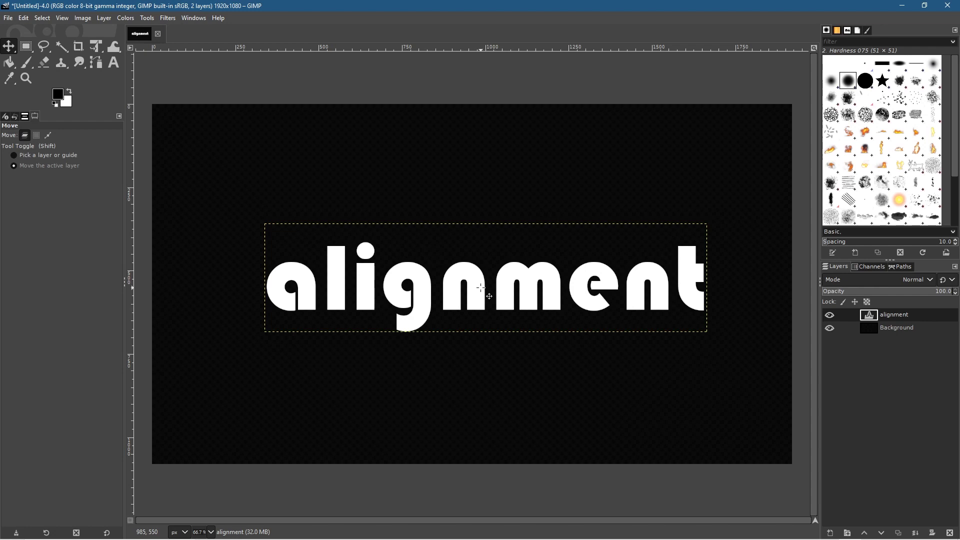
click(8, 50)
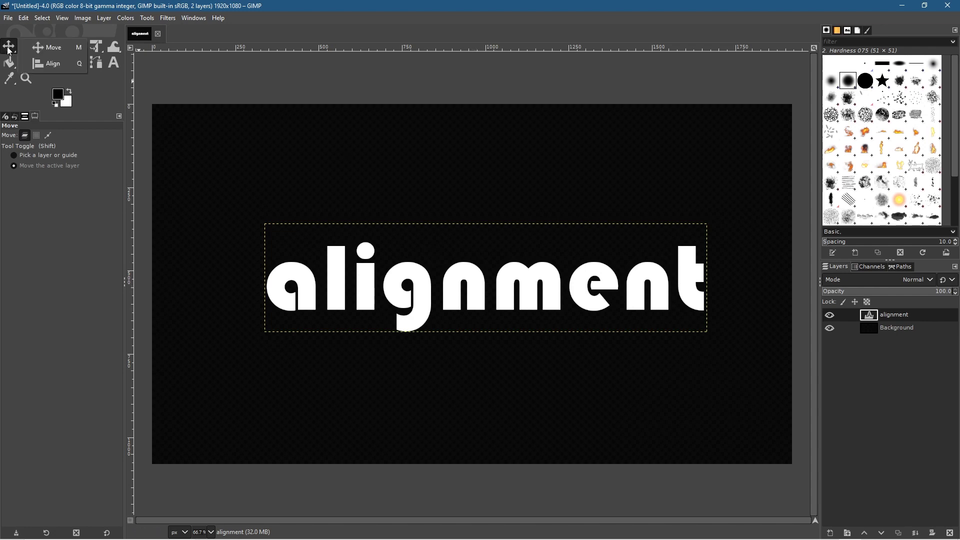
Set Align relative to Image and pick the 'alignment' text layer as the target
click(65, 63)
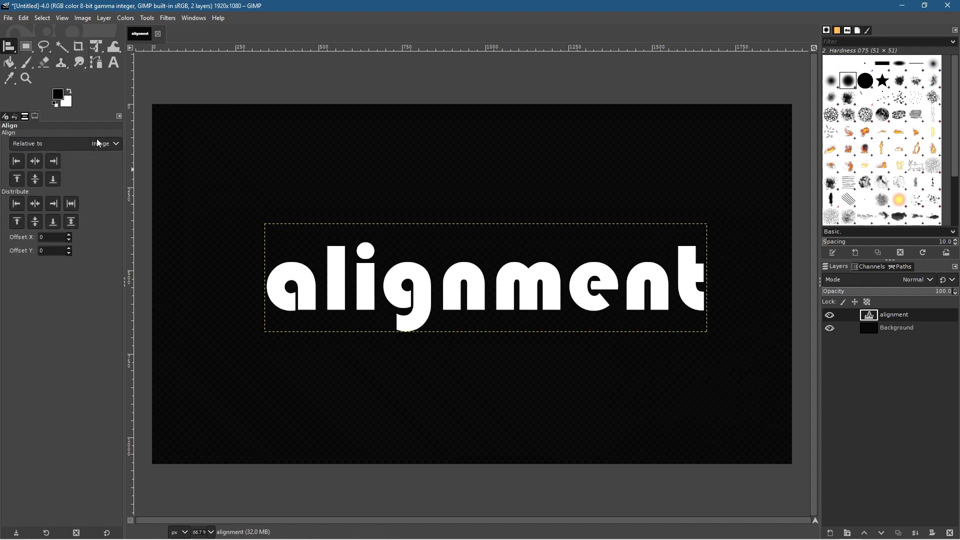
click(82, 145)
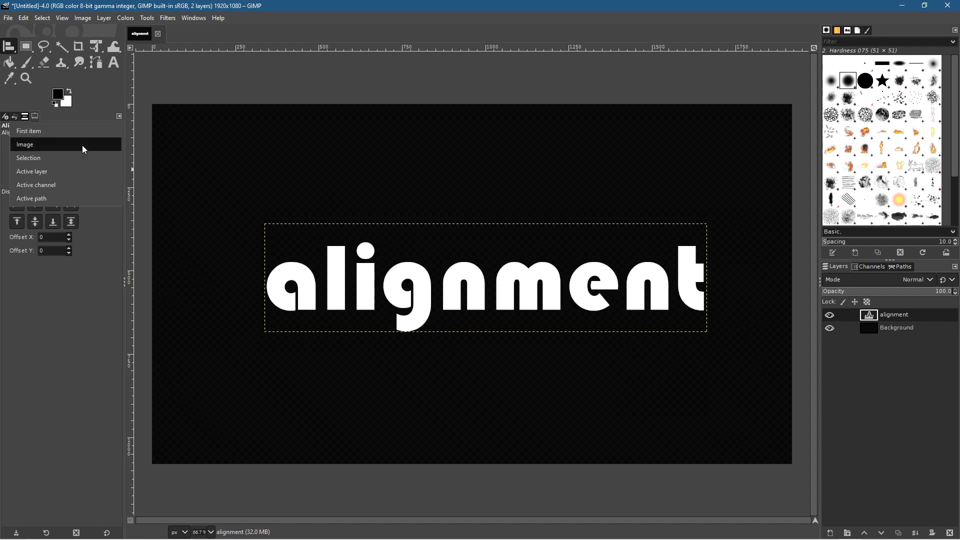
click(34, 145)
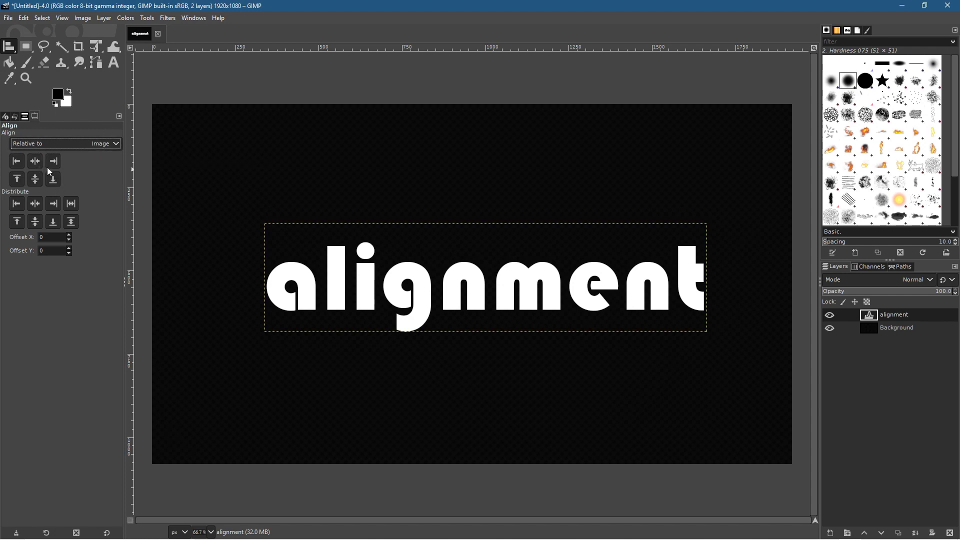
click(338, 273)
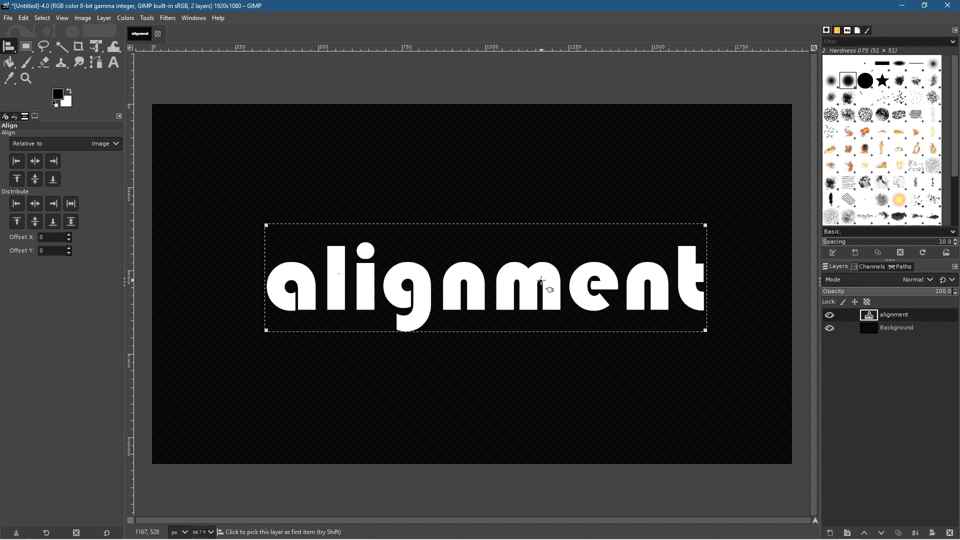
Align the 'alignment' text to the image's left edge and vertical middle
click(34, 162)
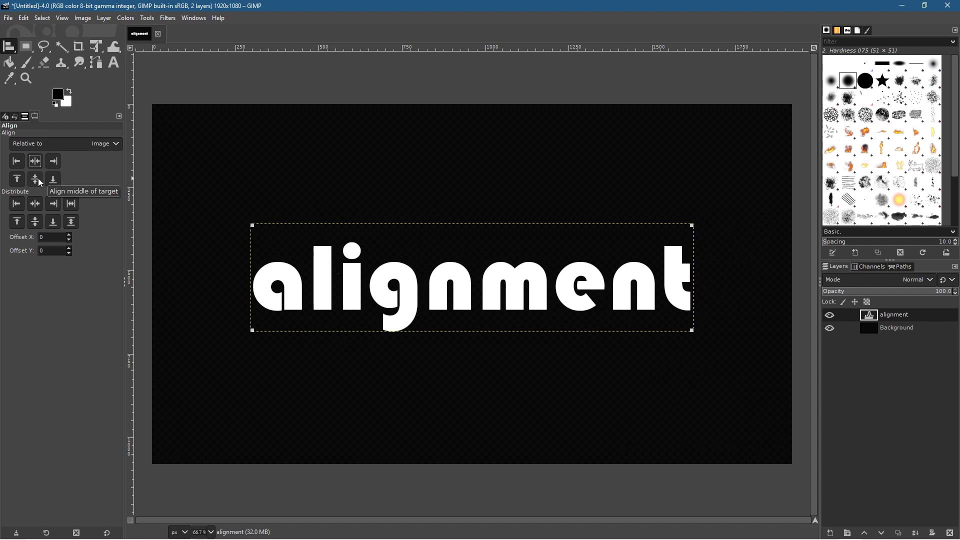
click(53, 181)
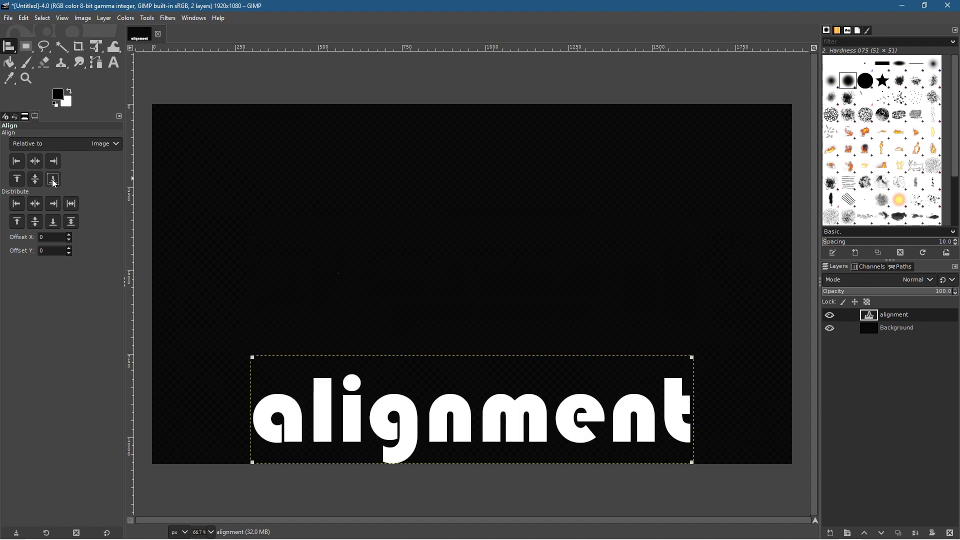
click(24, 179)
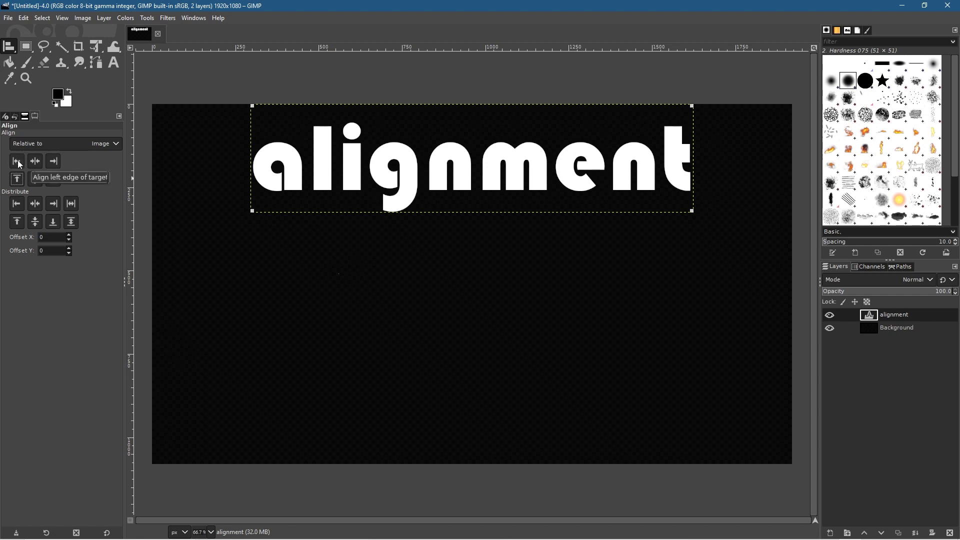
click(18, 162)
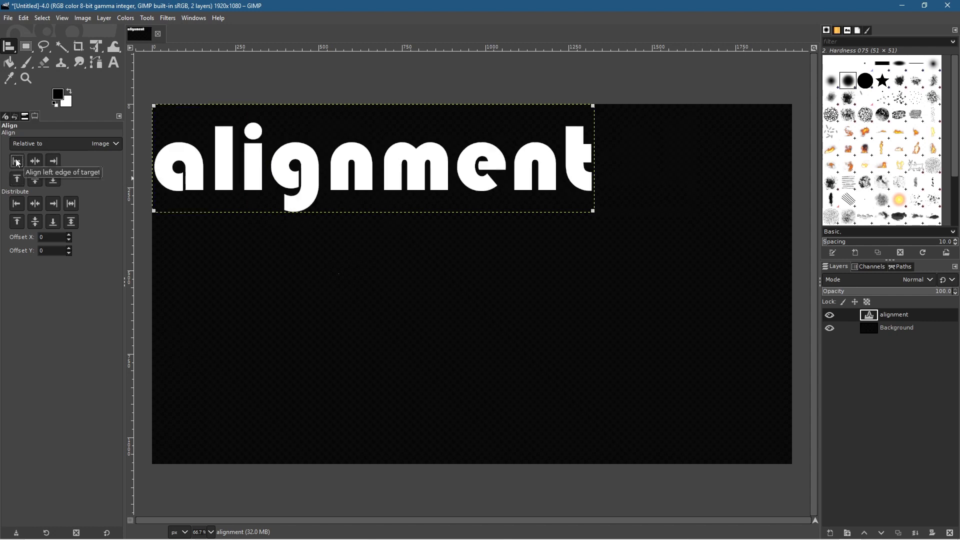
click(36, 179)
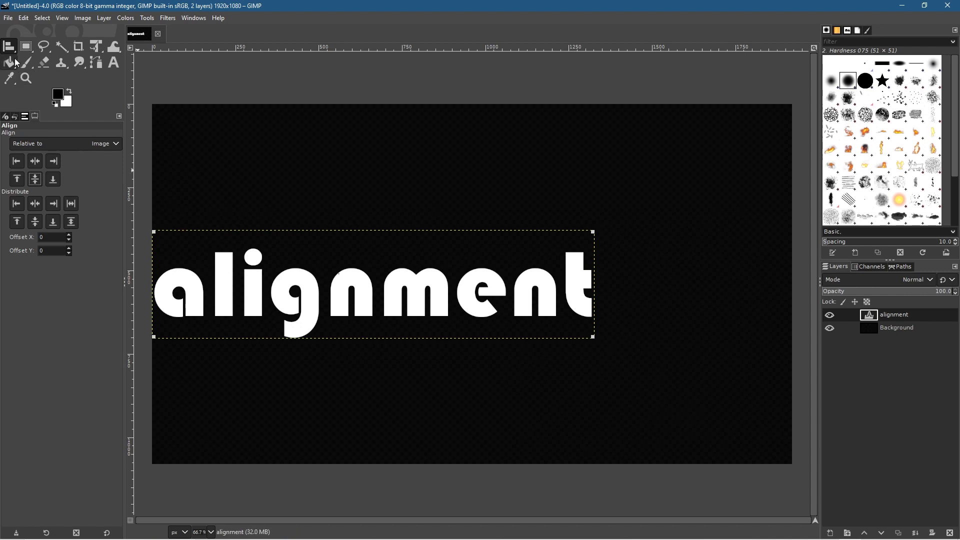
Nudge the 'alignment' text rightward from the left edge with Shift+Right
mouse_move(9, 46)
click(45, 52)
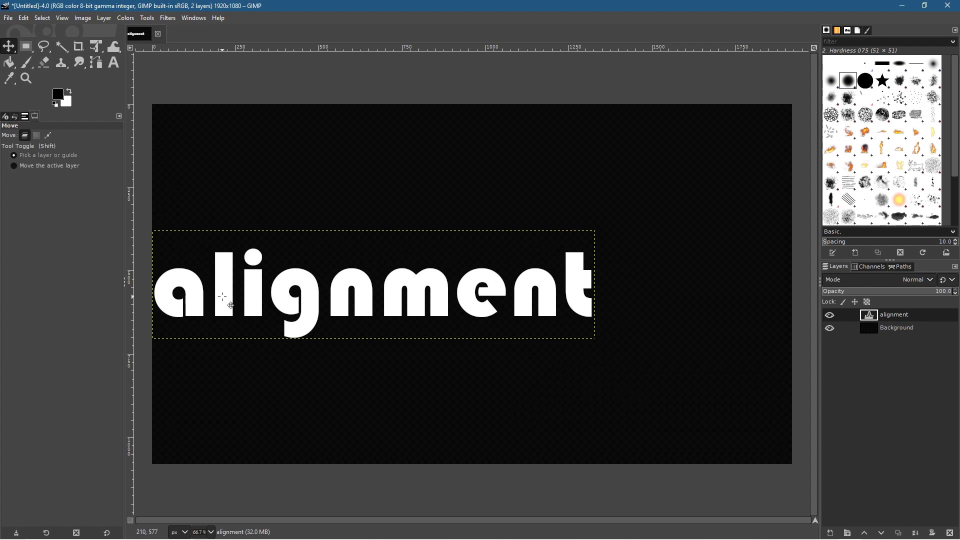
key(shift+Right)
key(shift+Right)
key(shift+Right)
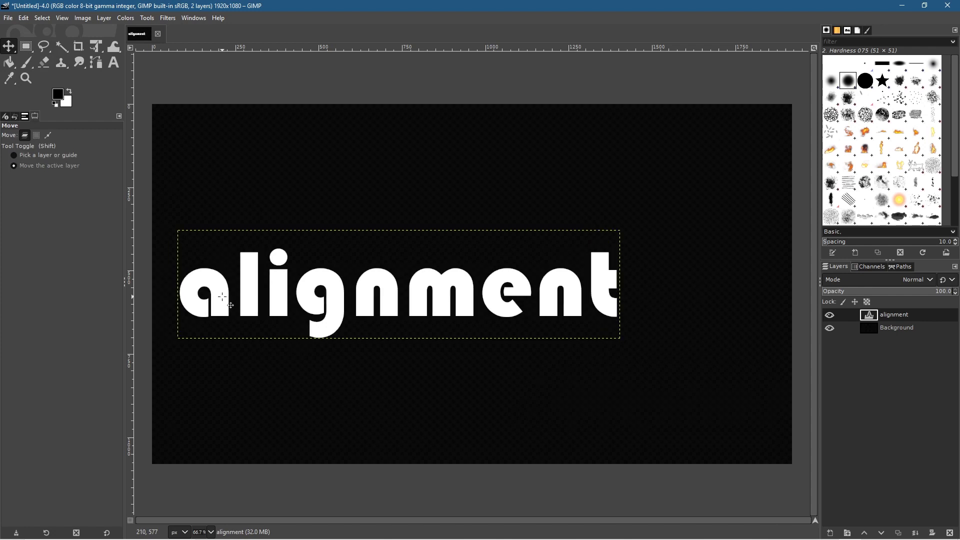
mouse_move(9, 50)
click(41, 66)
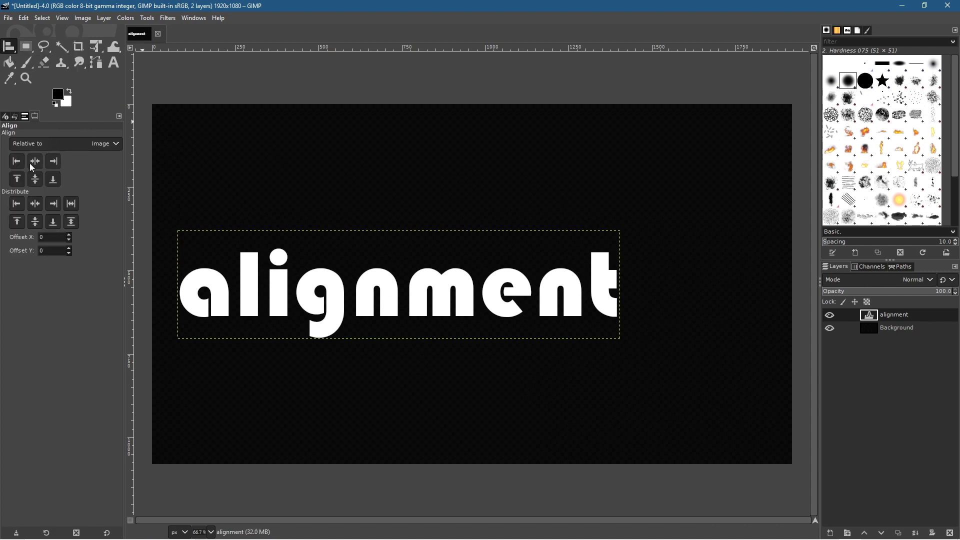
Centre the 'alignment' text horizontally on the image and turn off its layer visibility
click(255, 280)
click(35, 161)
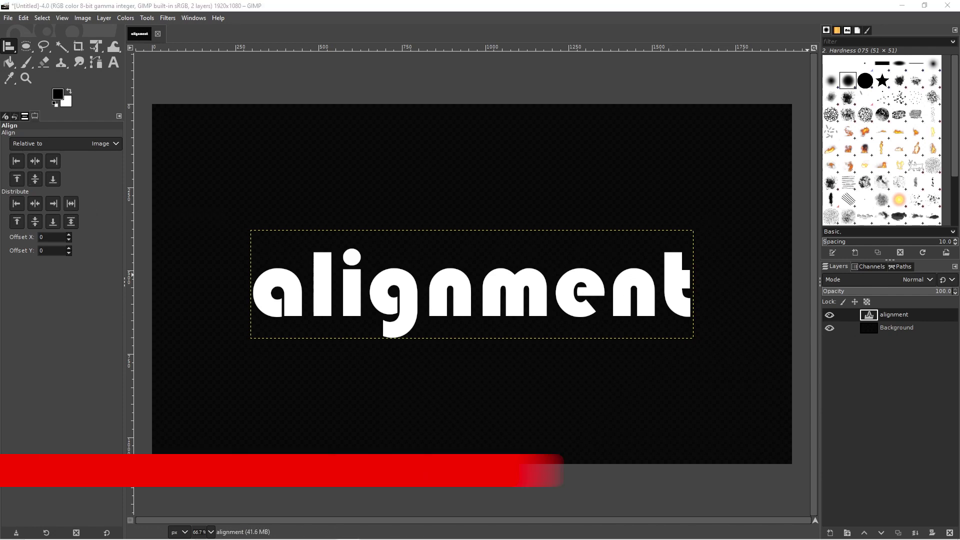
click(8, 46)
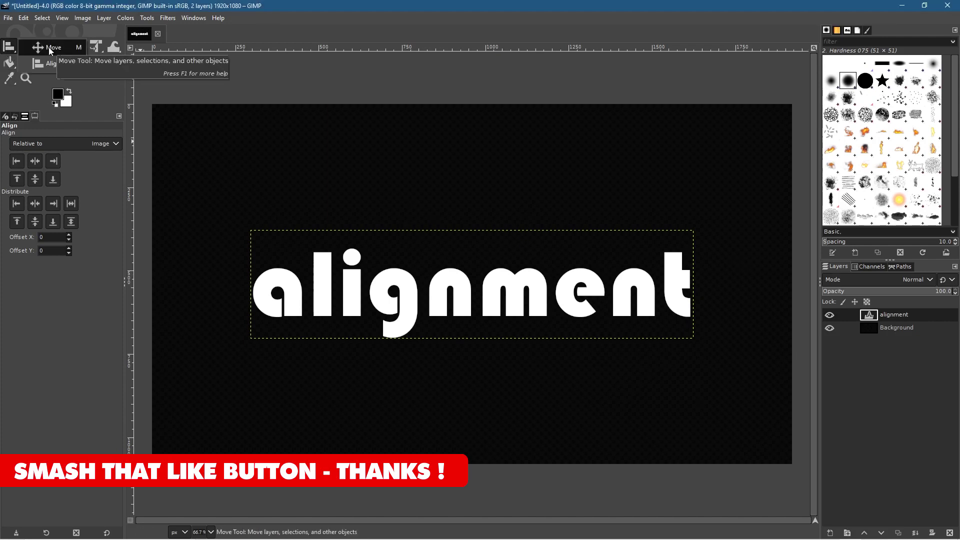
click(50, 49)
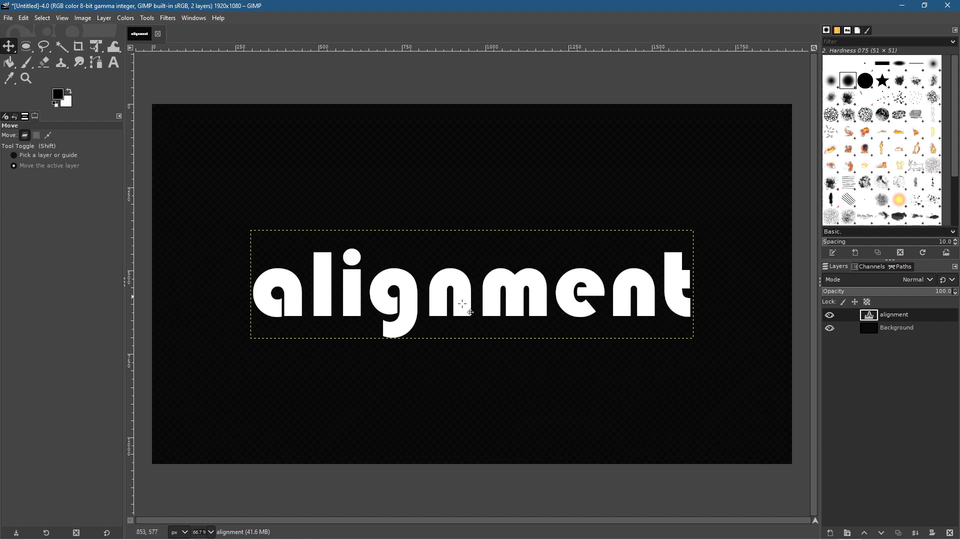
click(830, 314)
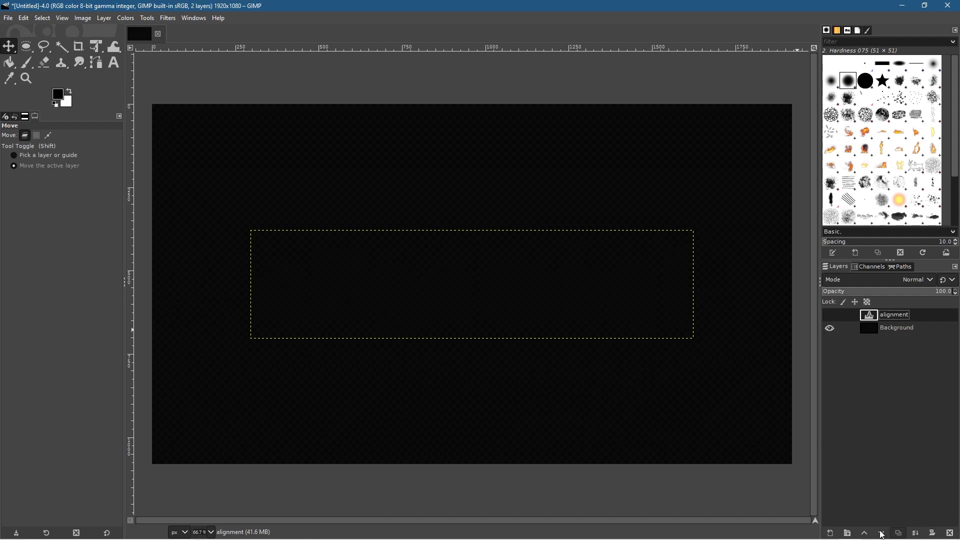
Create a 1920×1080 layer named 'Layer' filled with Transparency on top of the stack
click(830, 534)
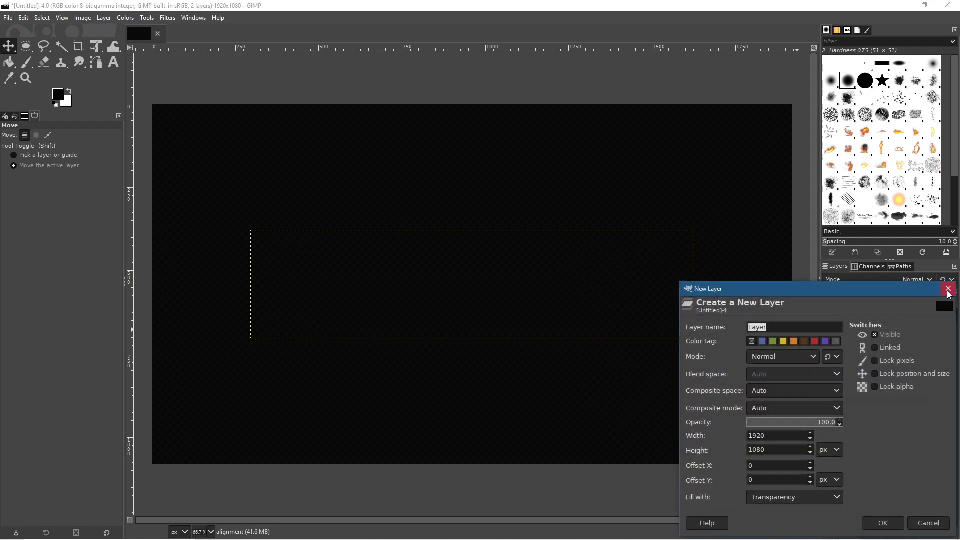
click(948, 291)
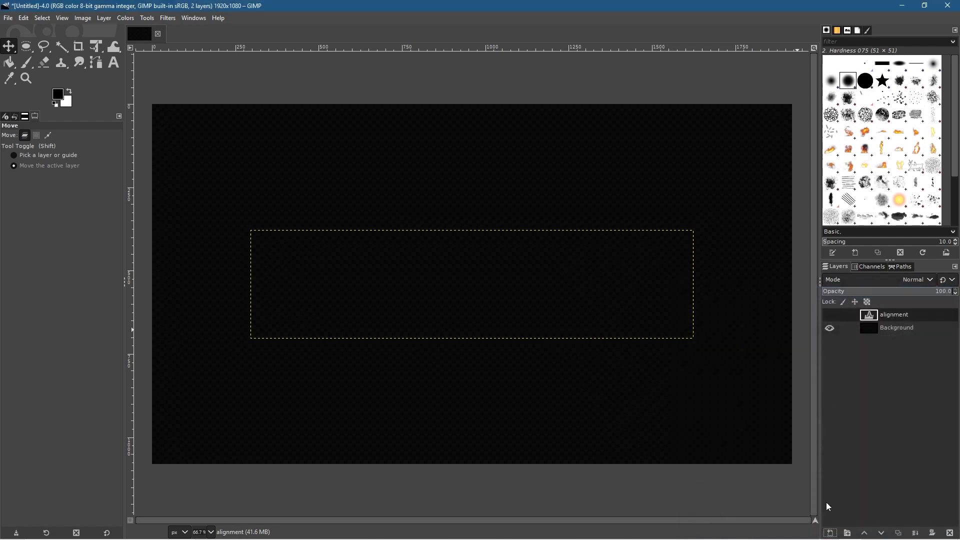
click(831, 534)
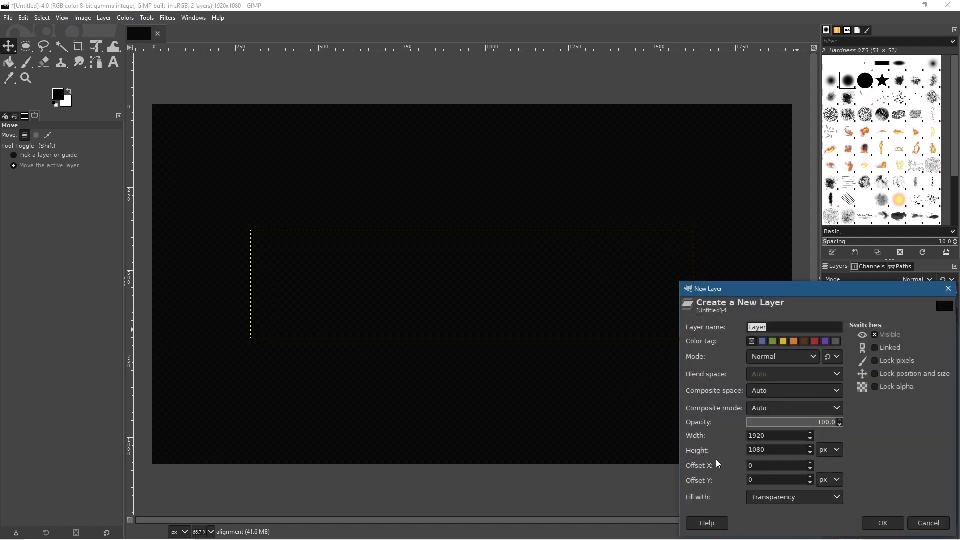
click(769, 499)
click(769, 499)
click(895, 525)
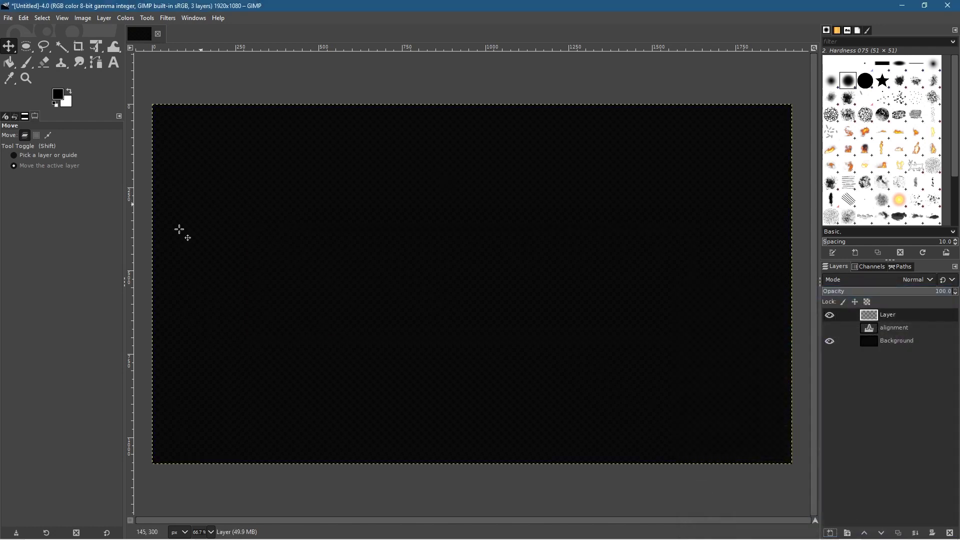
Draw a 198 px circular ellipse selection near the top left of the canvas
right_click(27, 47)
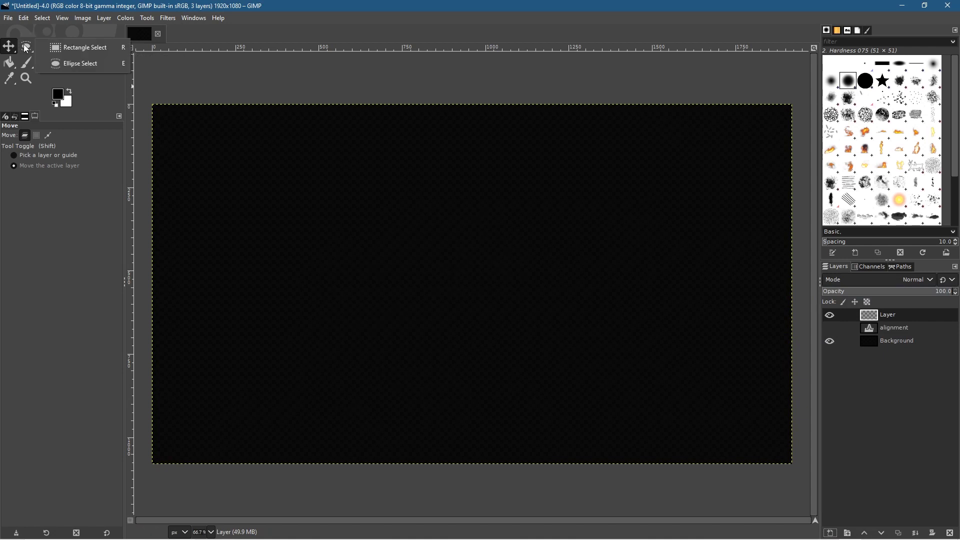
click(70, 66)
drag(365, 171, 391, 203)
key(ctrl)
key(shift)
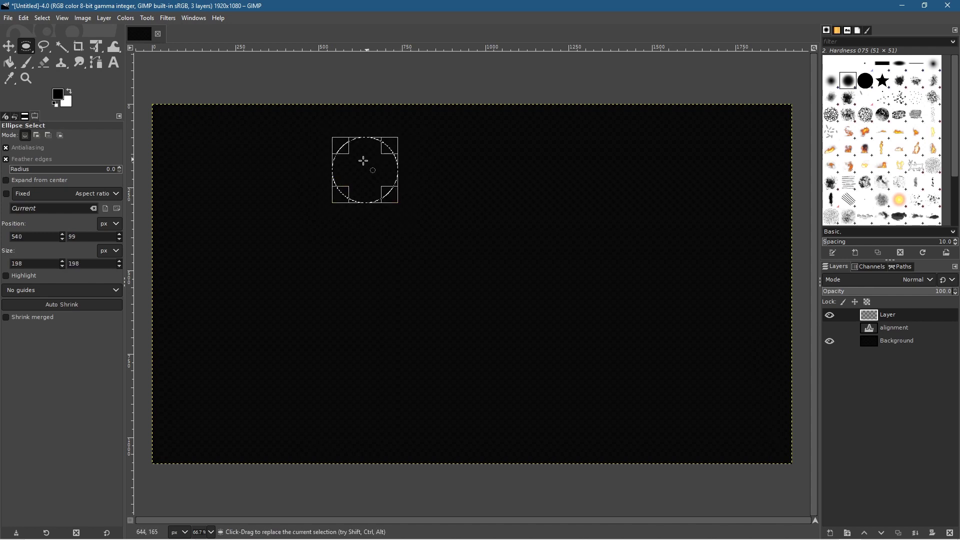
Set the foreground colour to red ff0000 and fill the circle with it
click(58, 95)
drag(65, 119, 94, 56)
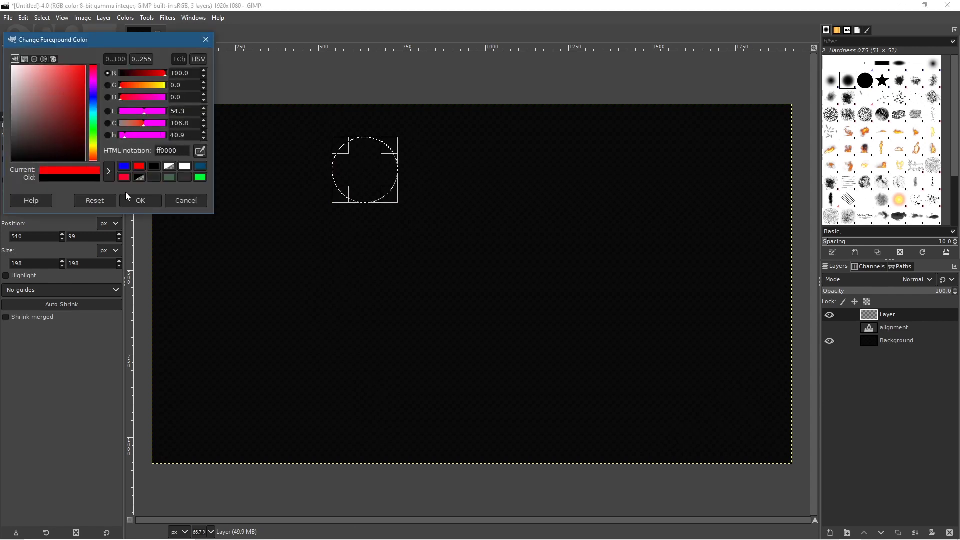
click(142, 200)
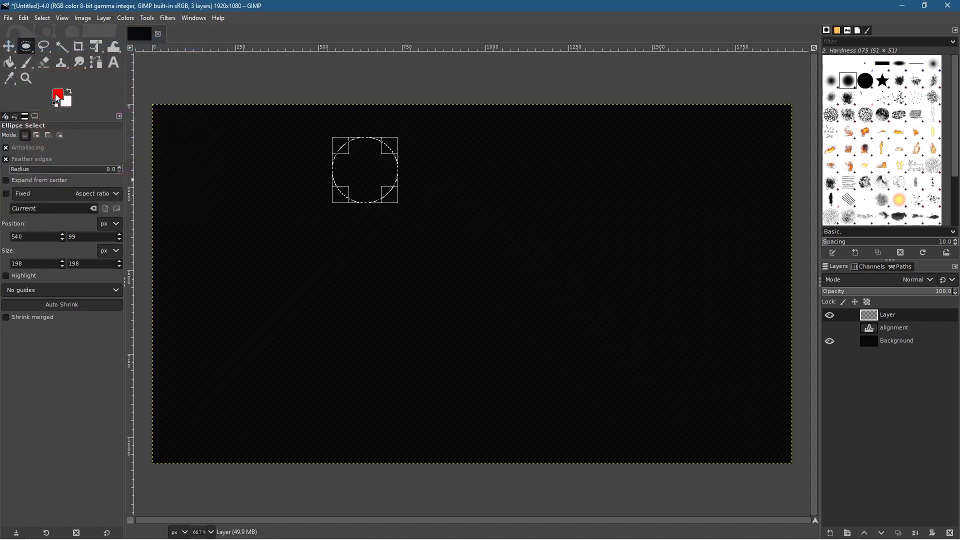
click(23, 19)
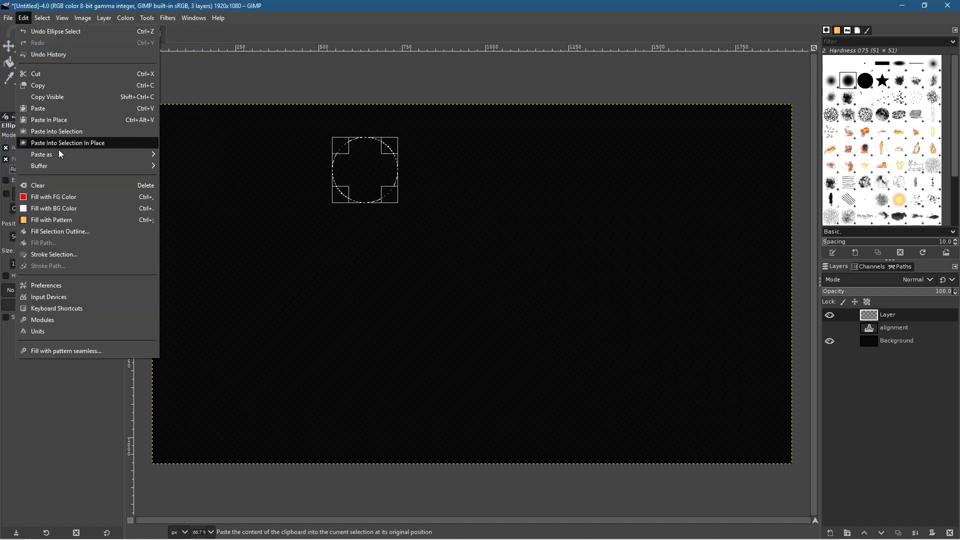
click(87, 200)
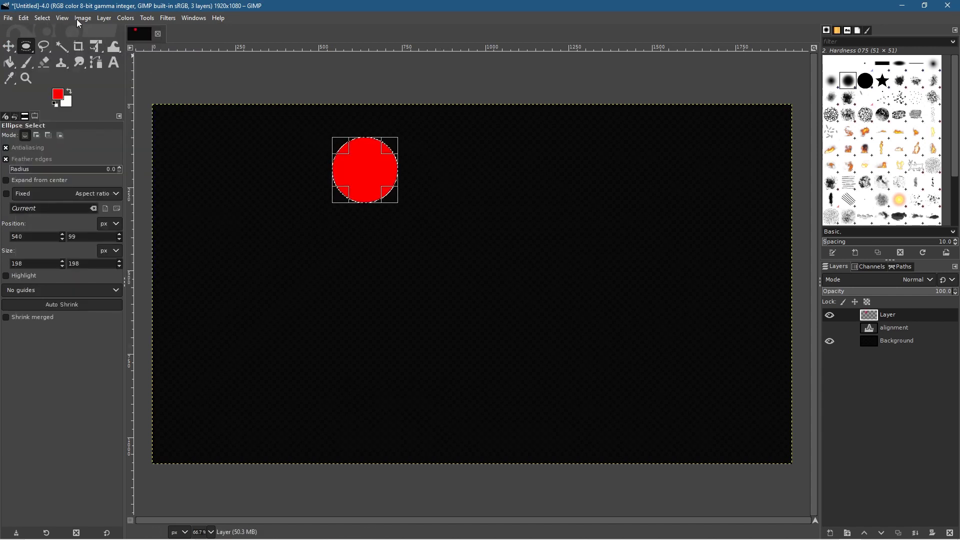
Crop the layer down to the red circle with Crop to Content
click(104, 20)
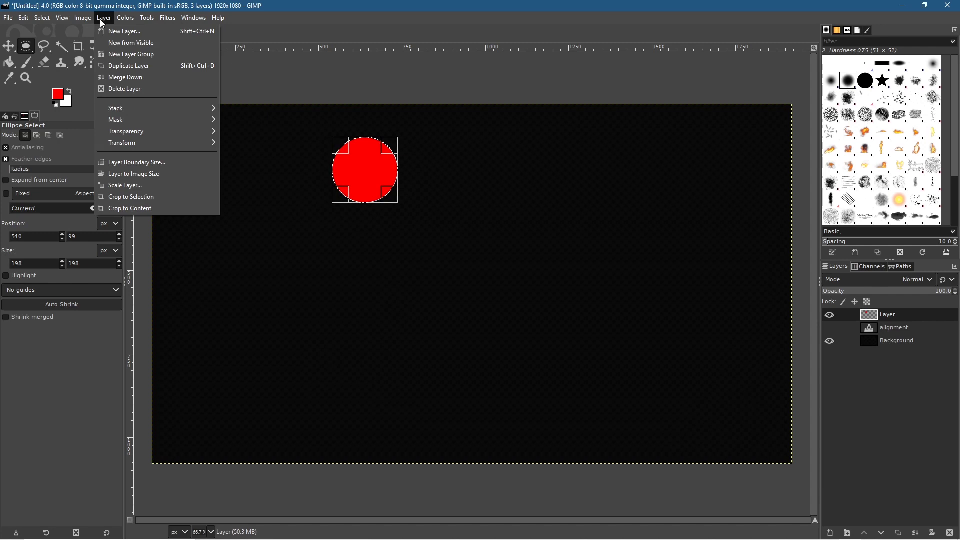
click(139, 209)
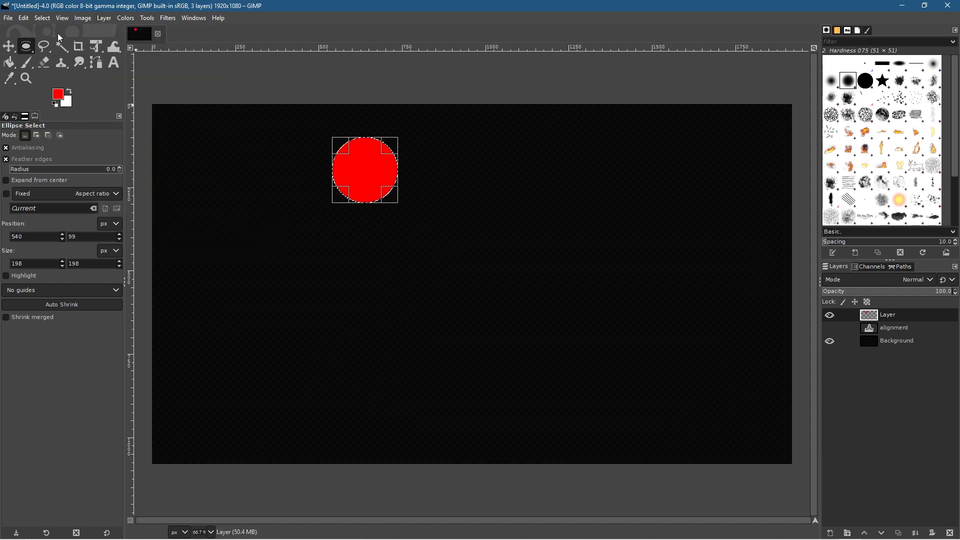
click(42, 18)
Clear the selection and duplicate the circle layer four times to get five circles
click(55, 43)
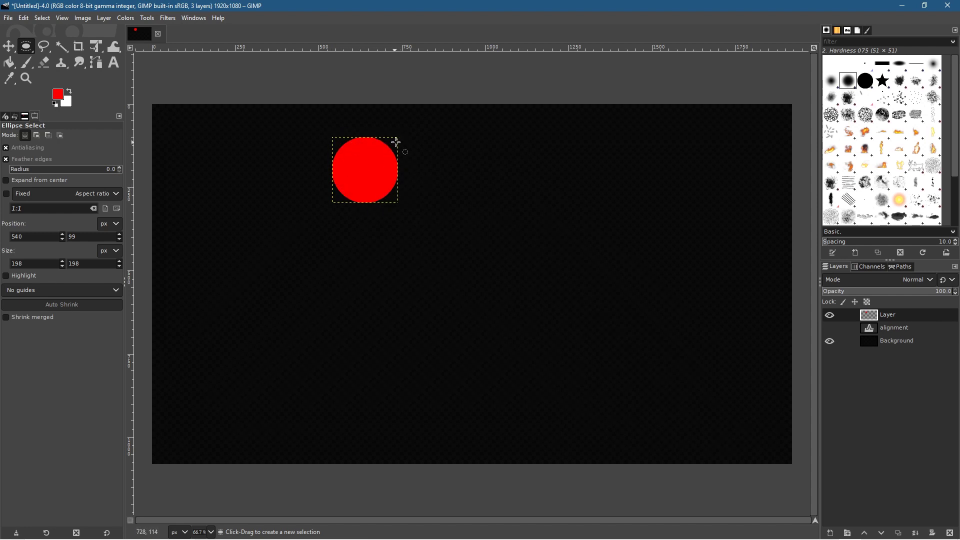
click(868, 314)
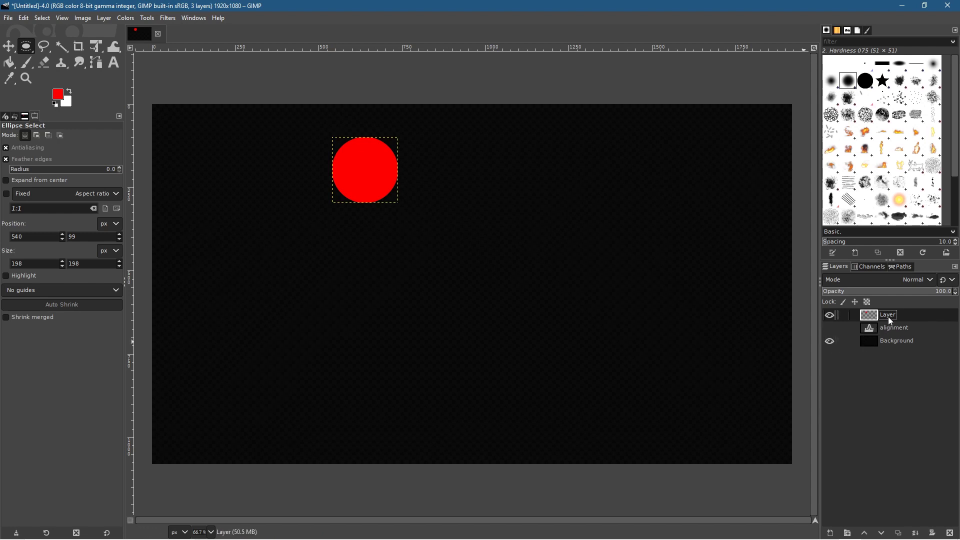
click(899, 534)
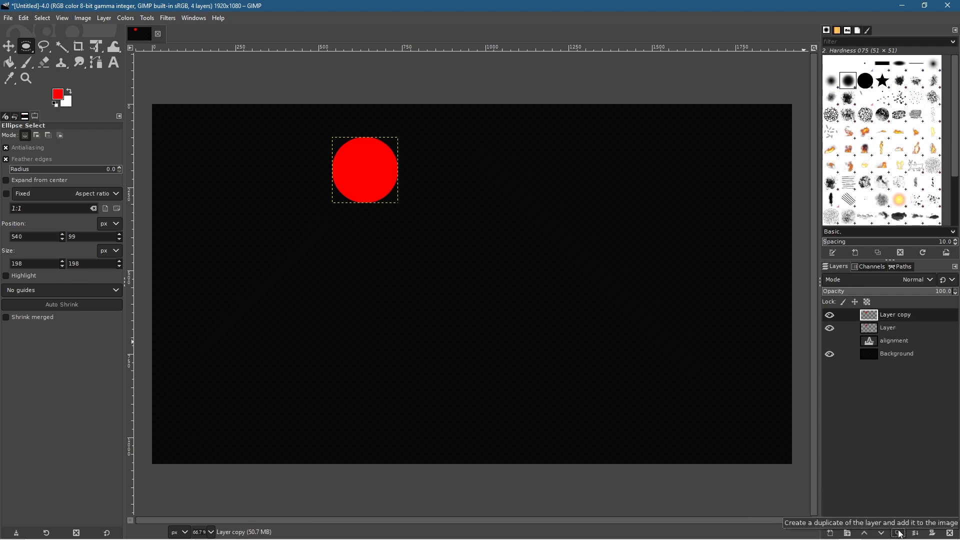
click(899, 533)
click(898, 534)
click(899, 534)
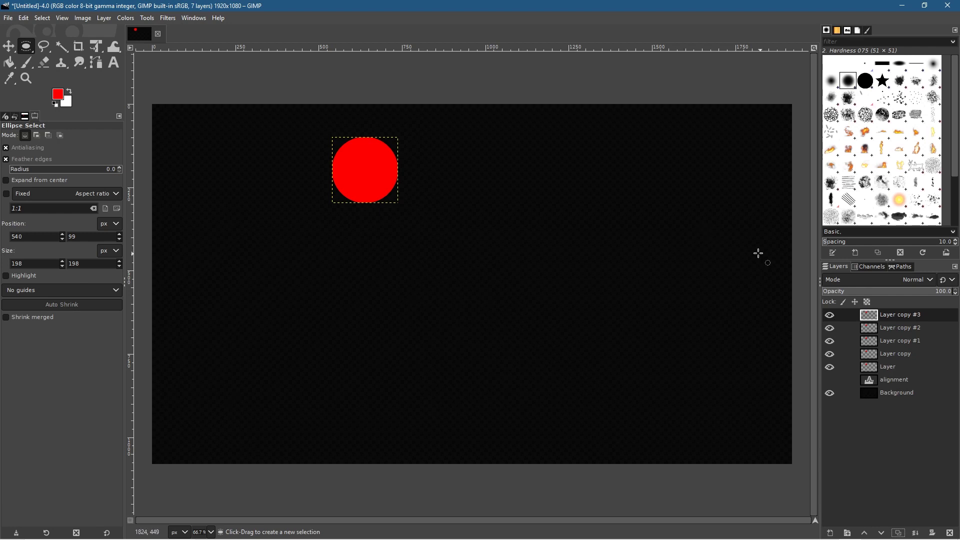
Move three circle copies to different spots across the upper middle of the canvas
click(9, 46)
drag(379, 169, 463, 248)
click(364, 173)
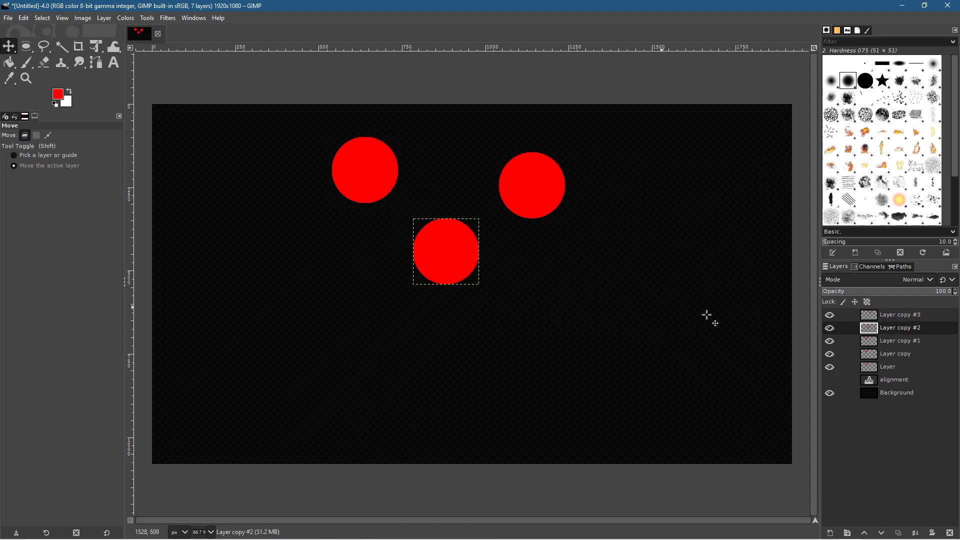
click(893, 343)
drag(376, 176, 545, 280)
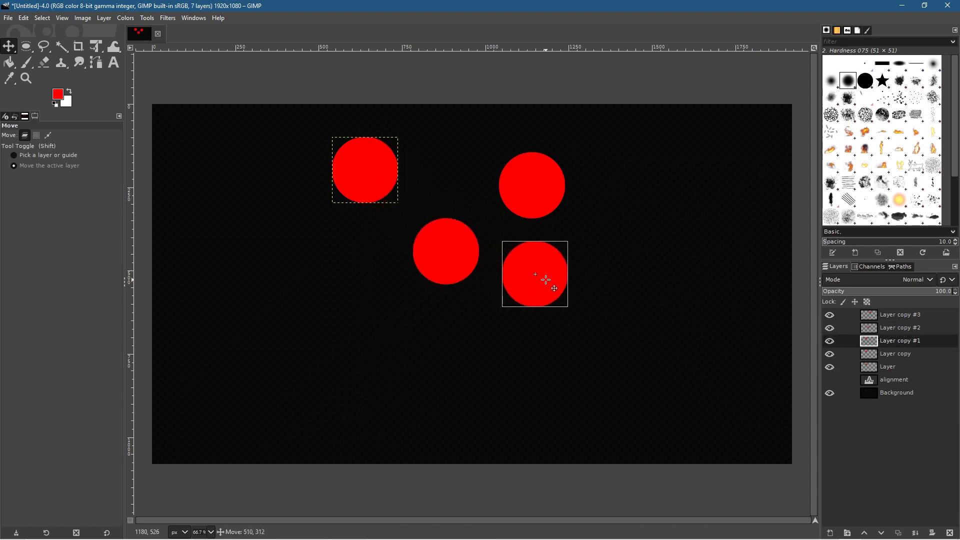
click(891, 353)
drag(354, 175, 435, 173)
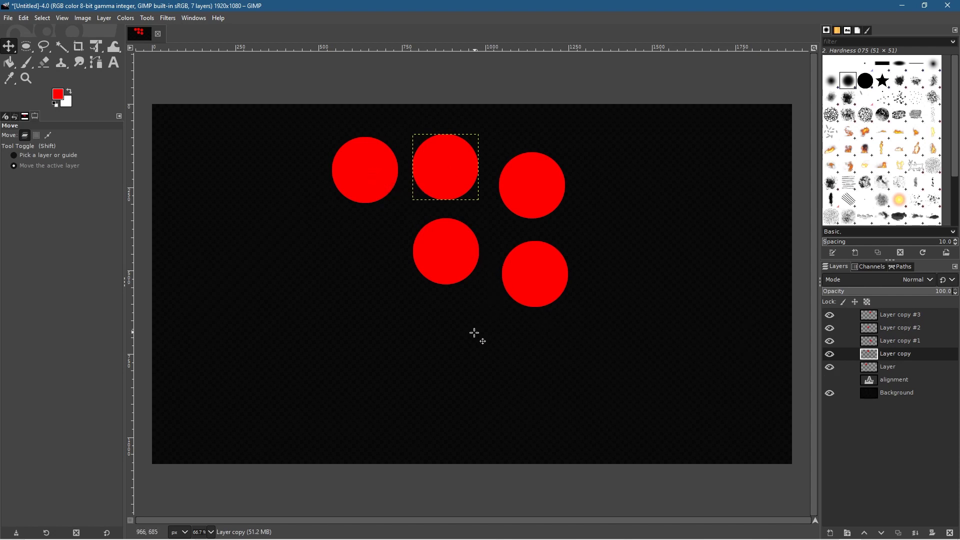
click(12, 51)
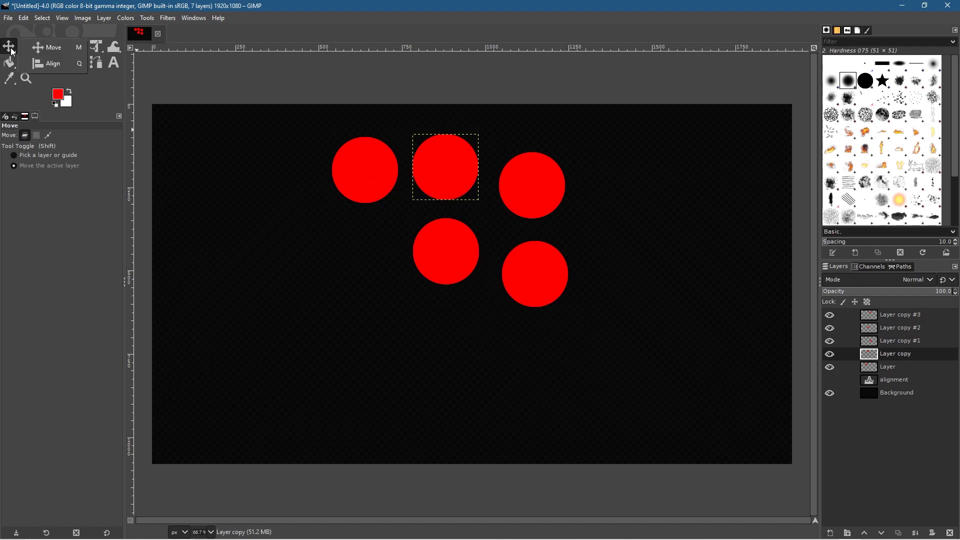
Select all five circles with the Align tool, centre them, and distribute them across the width
click(52, 63)
drag(312, 119, 623, 332)
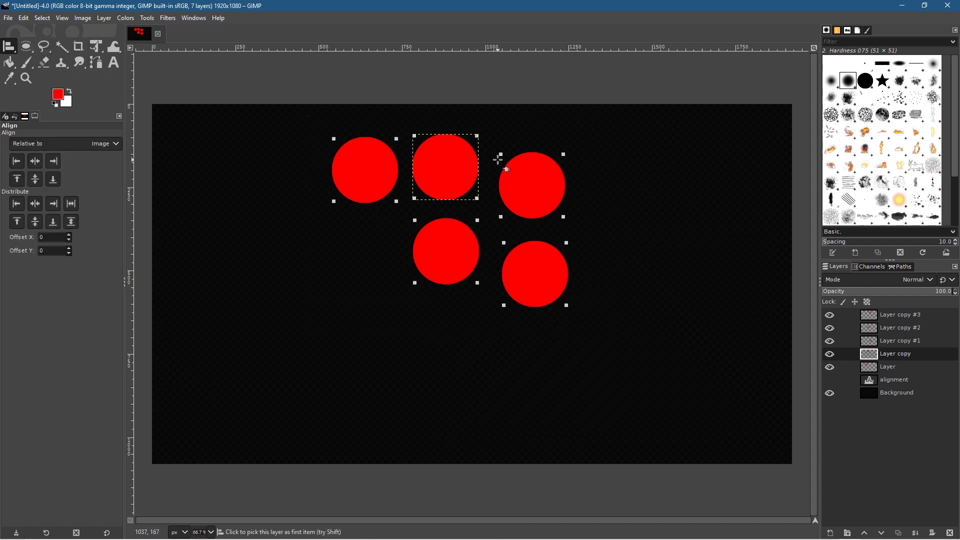
click(36, 161)
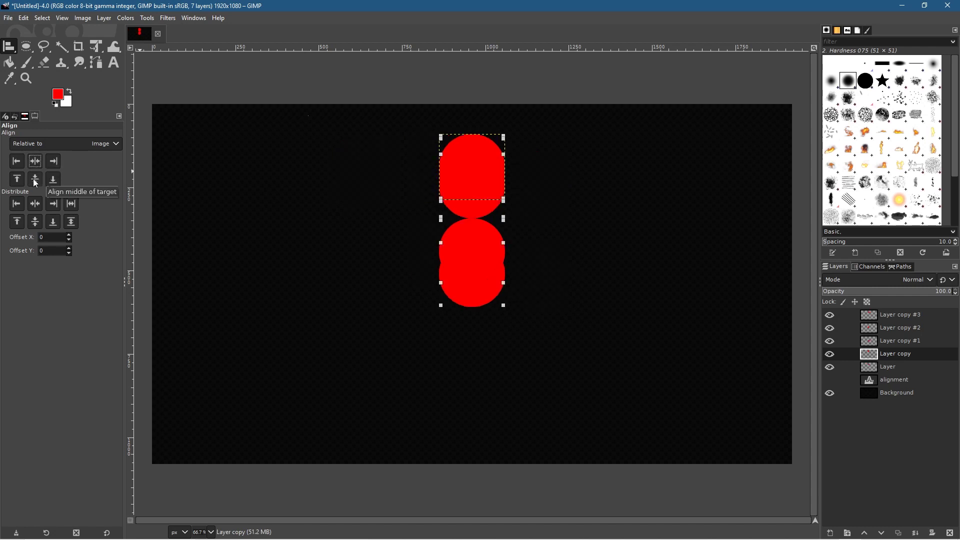
click(35, 180)
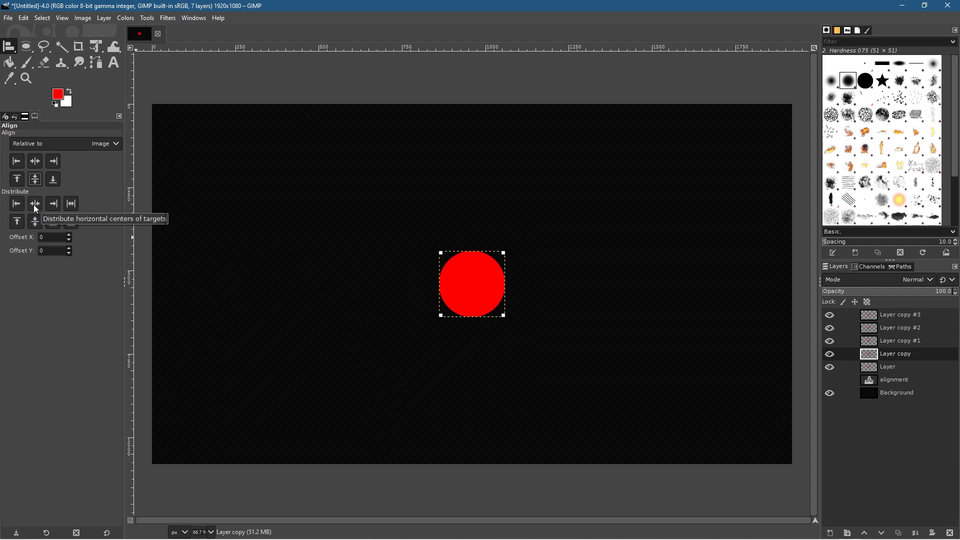
click(71, 204)
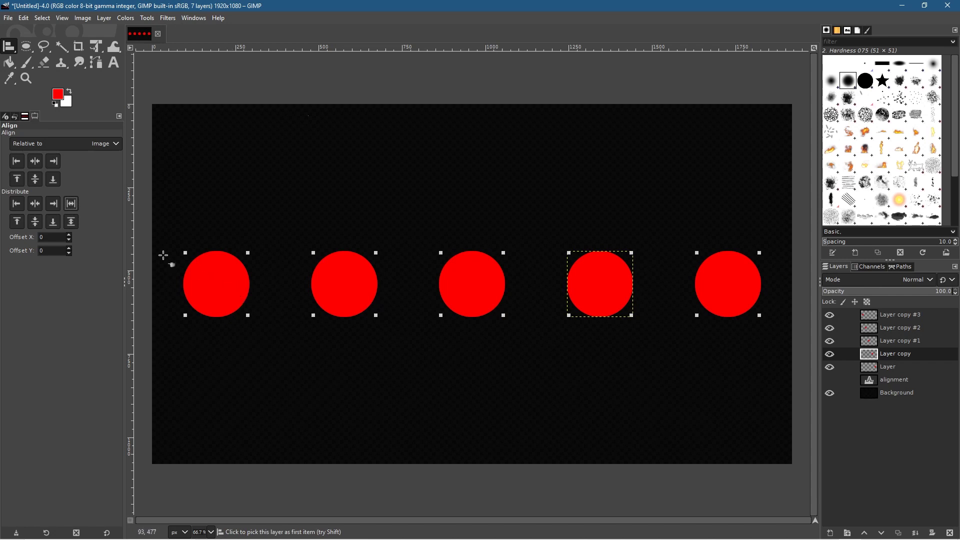
Try top, bottom and middle alignment, then distribute the circles evenly down the centre
click(20, 184)
click(54, 180)
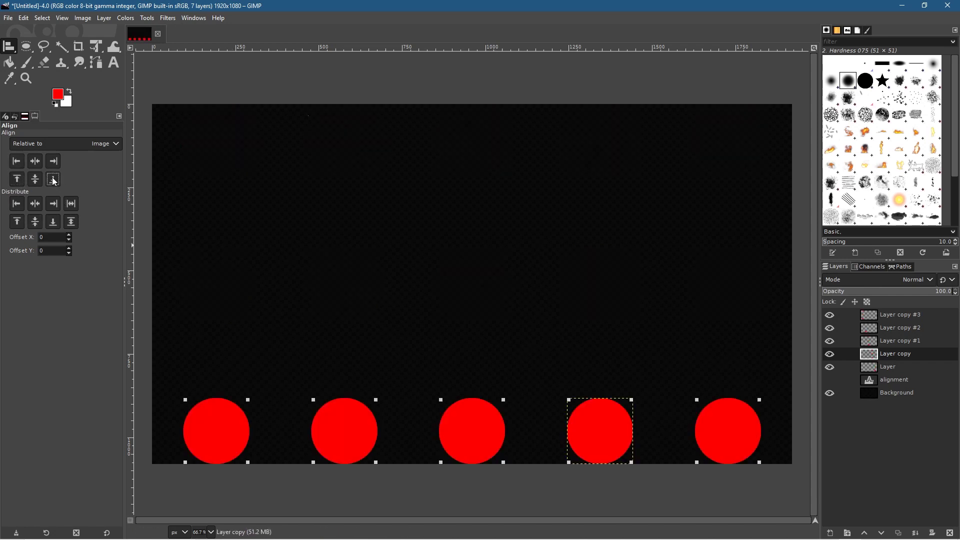
click(34, 182)
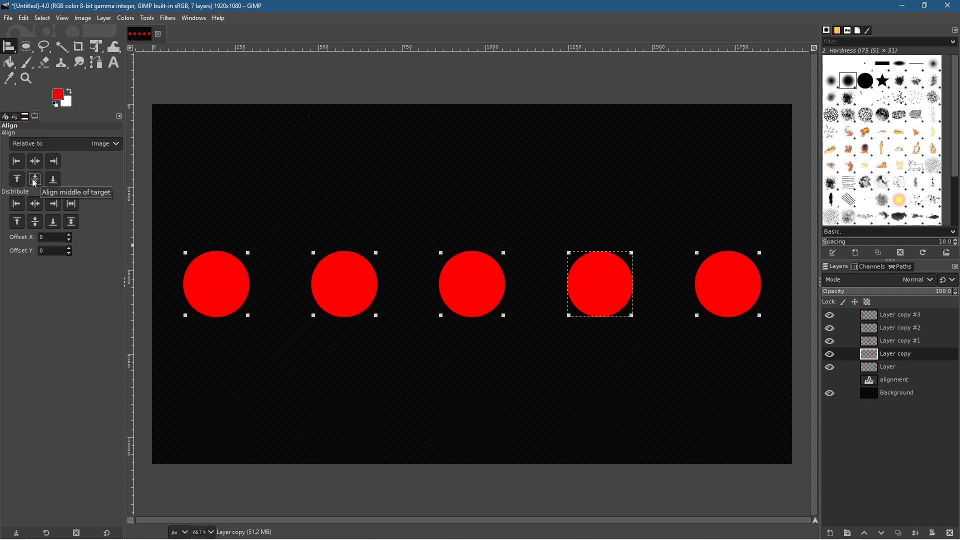
click(36, 206)
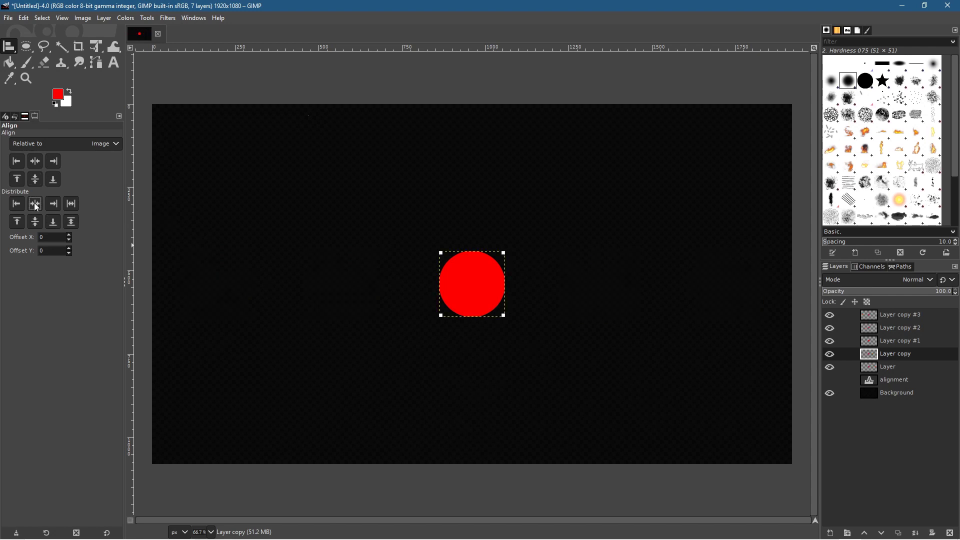
click(73, 225)
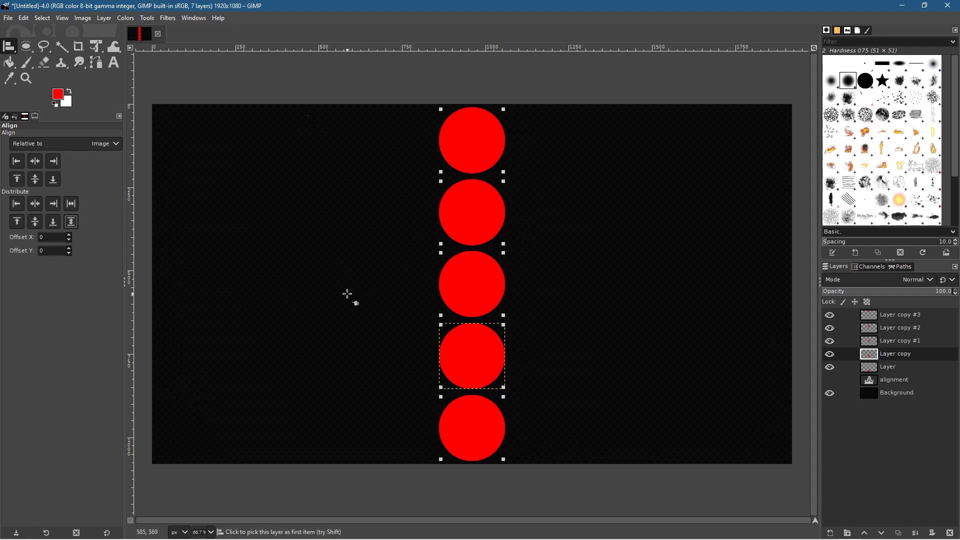
click(71, 223)
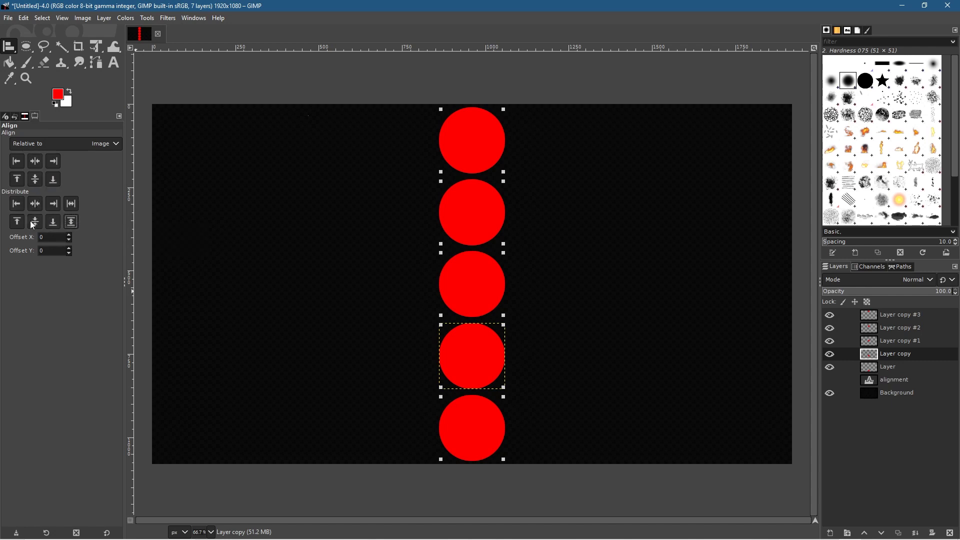
click(36, 226)
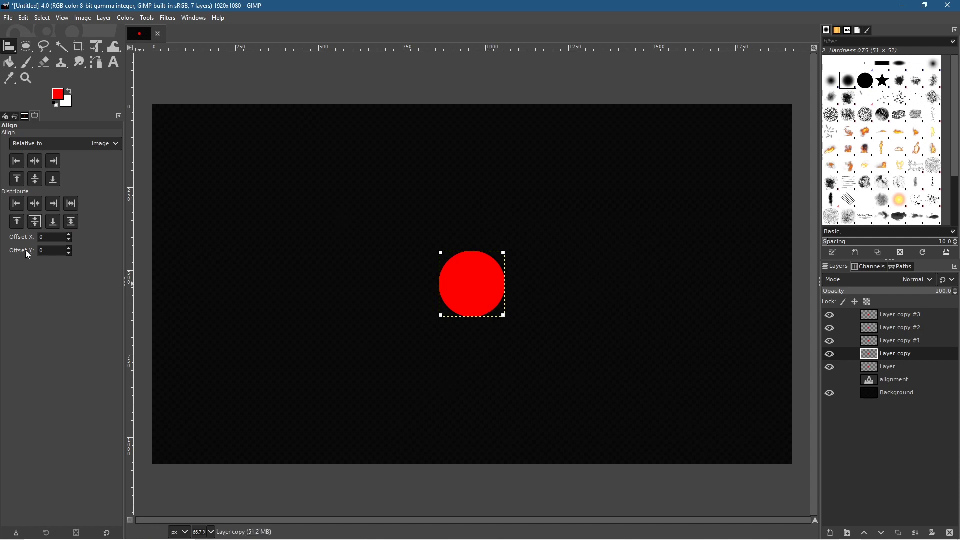
Distribute the circles horizontally with X offsets of 100, 200 and then 300 px
click(895, 367)
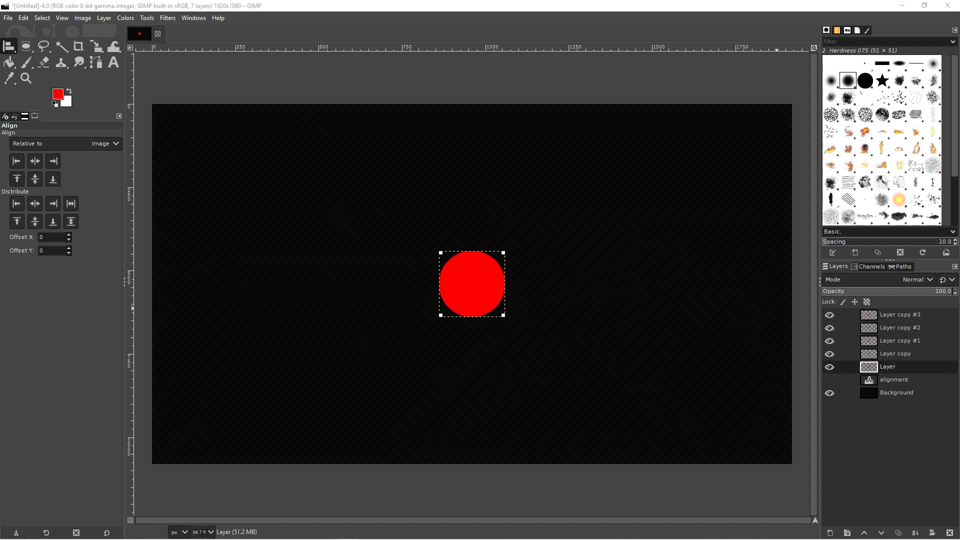
click(54, 239)
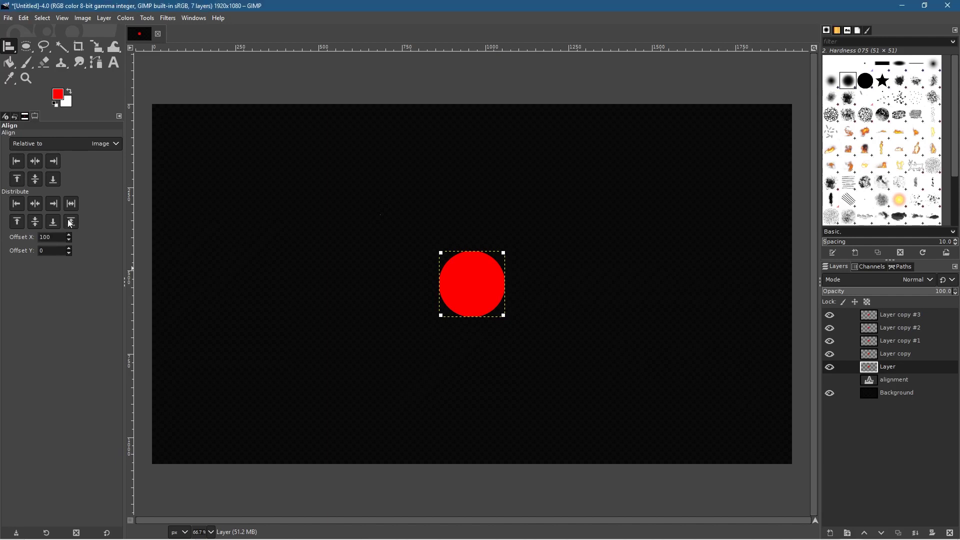
click(71, 203)
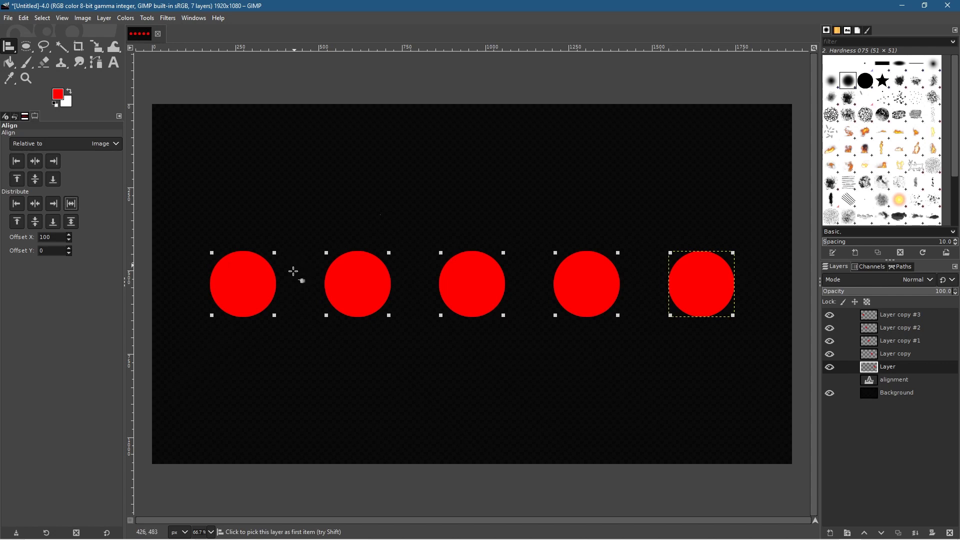
double_click(45, 238)
text(200)
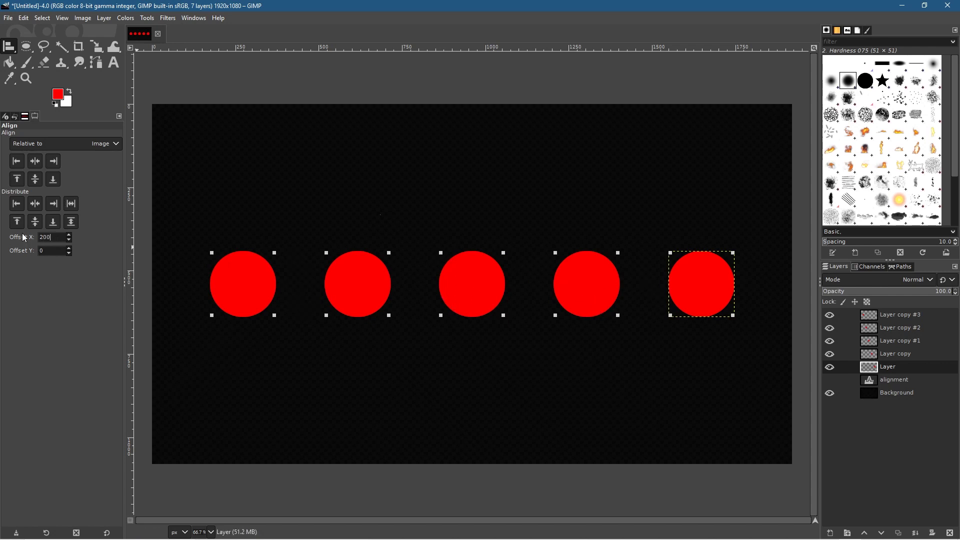
click(73, 203)
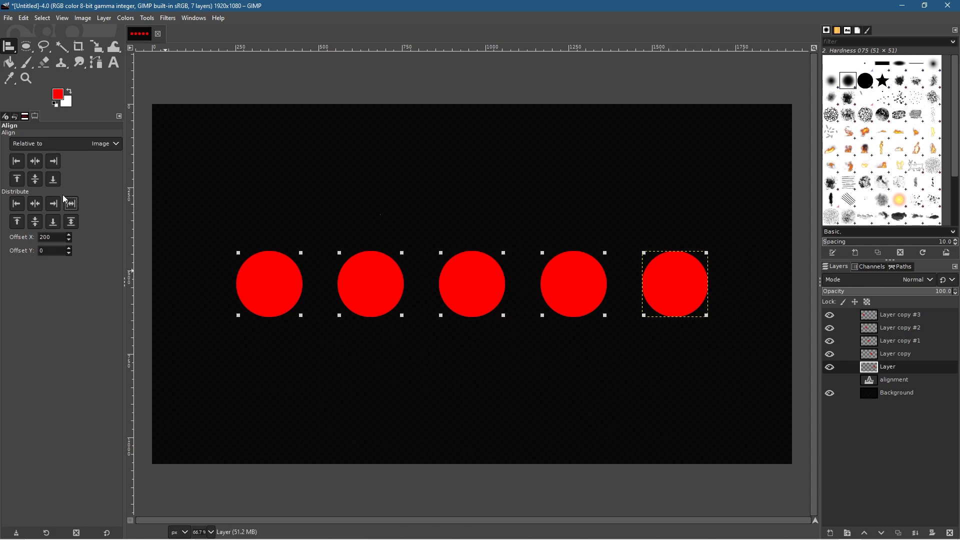
double_click(45, 238)
text(30)
click(72, 204)
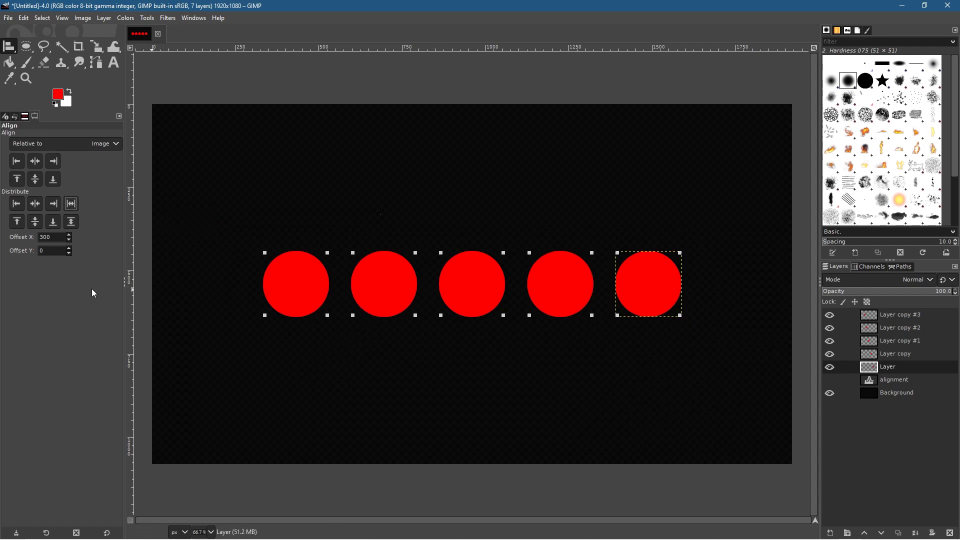
Respace the circles horizontally using X offsets of 330 and then 340 px
drag(53, 235, 32, 238)
text(33)
click(71, 204)
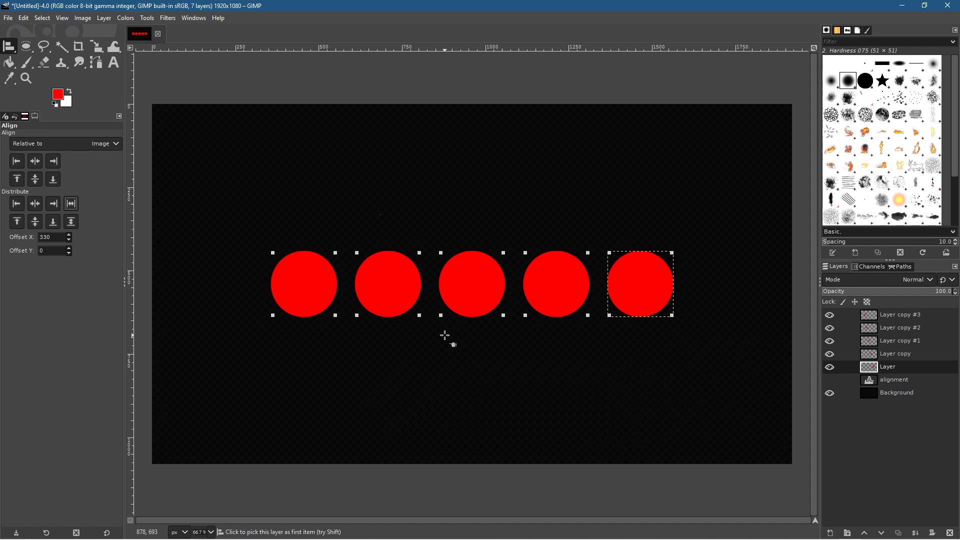
key(Tab)
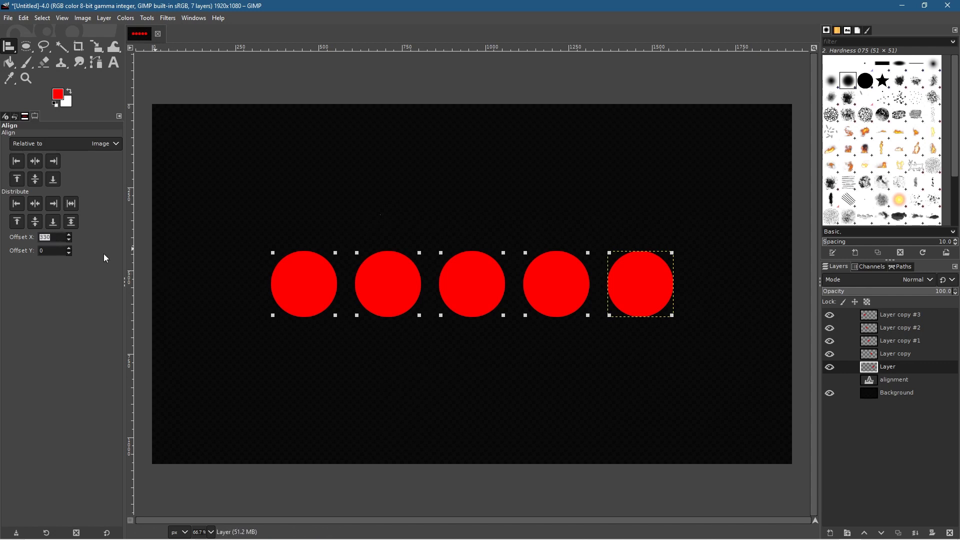
text(340)
click(71, 203)
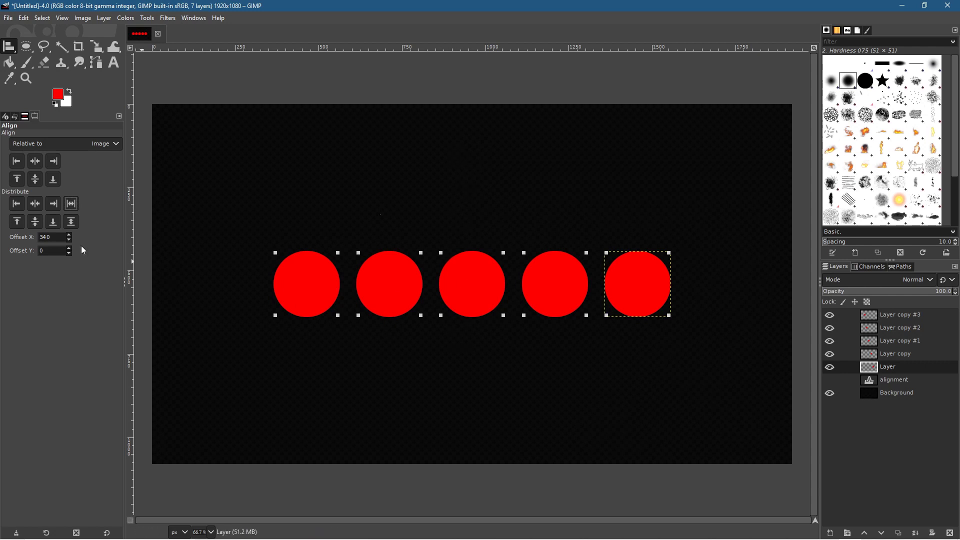
click(48, 237)
Stack the circles, then distribute them vertically, trying Y offsets of 30, 0 and finally 400 px
click(35, 205)
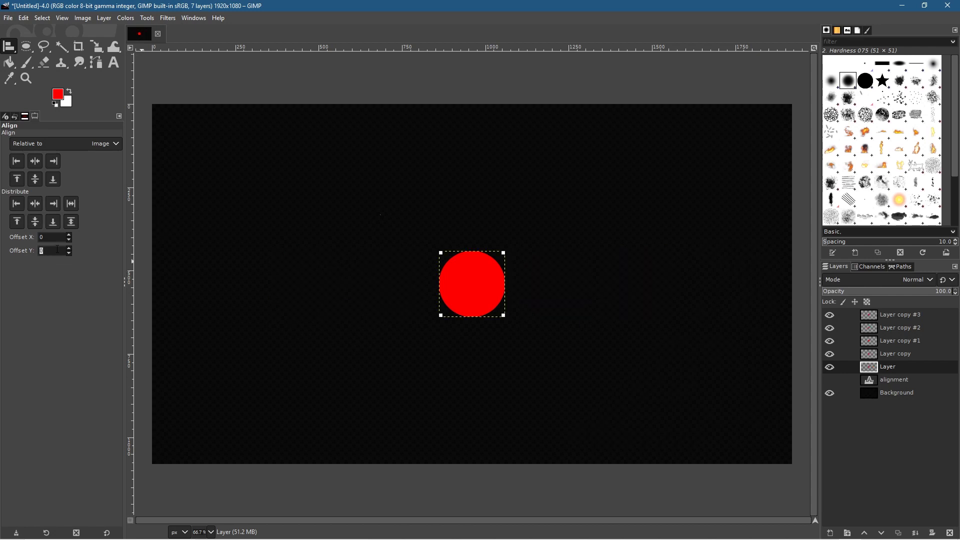
text(30)
click(73, 226)
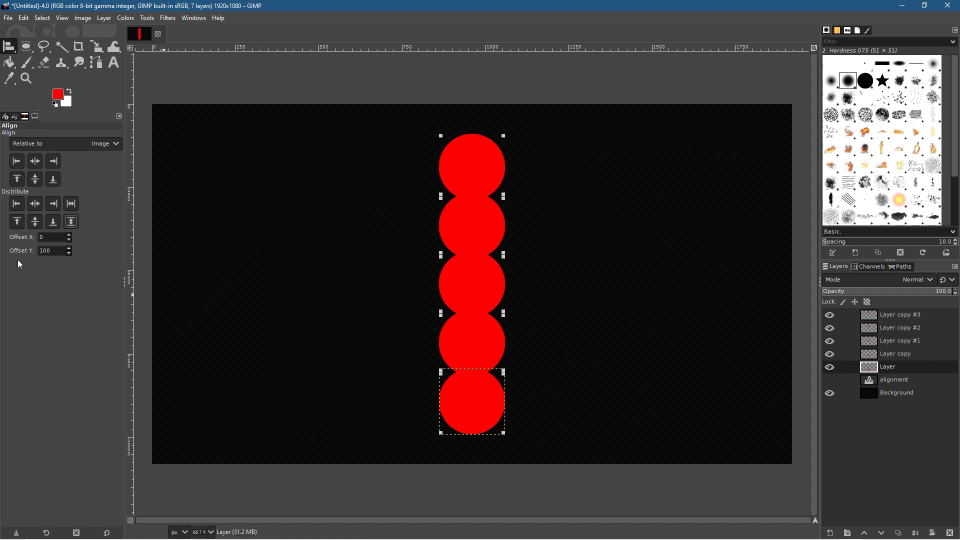
drag(61, 251, 23, 250)
text(0)
click(73, 223)
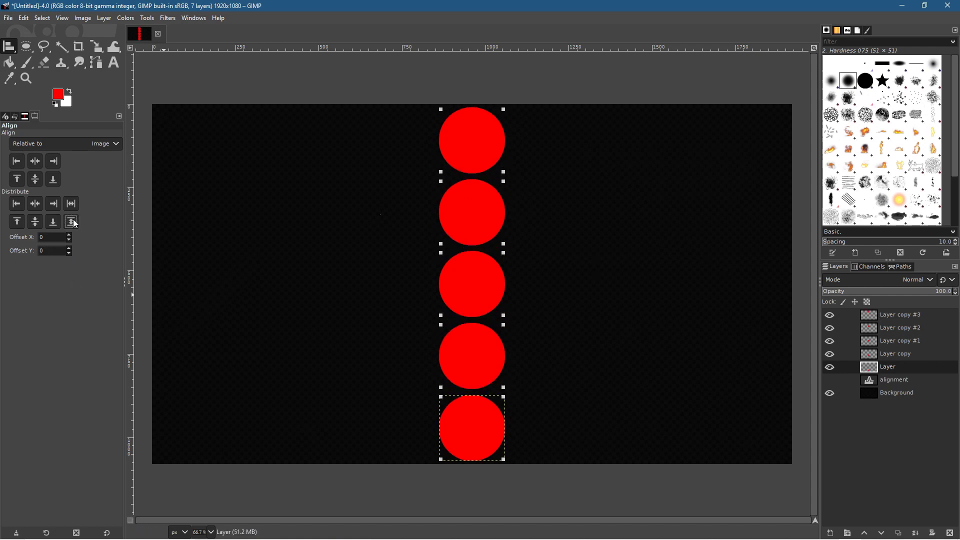
drag(61, 250, 19, 250)
text(400)
click(71, 221)
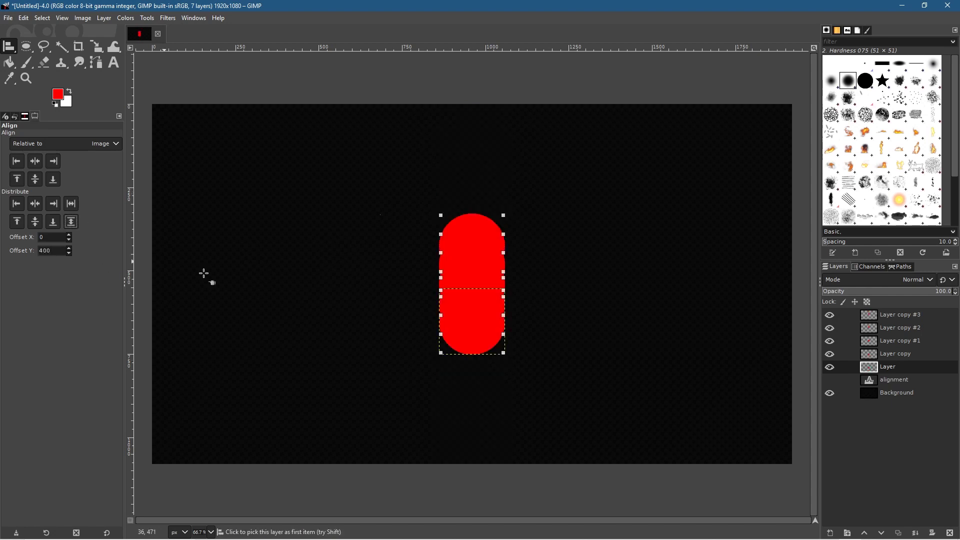
click(388, 179)
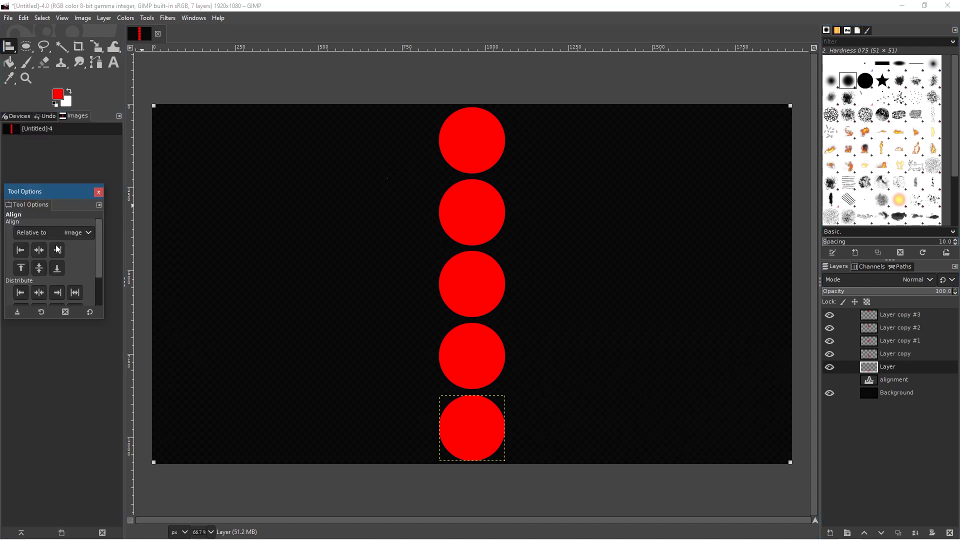
Redock the Tool Options, reset Offset Y to 0, and rubber-band select all five circles
drag(37, 189, 40, 140)
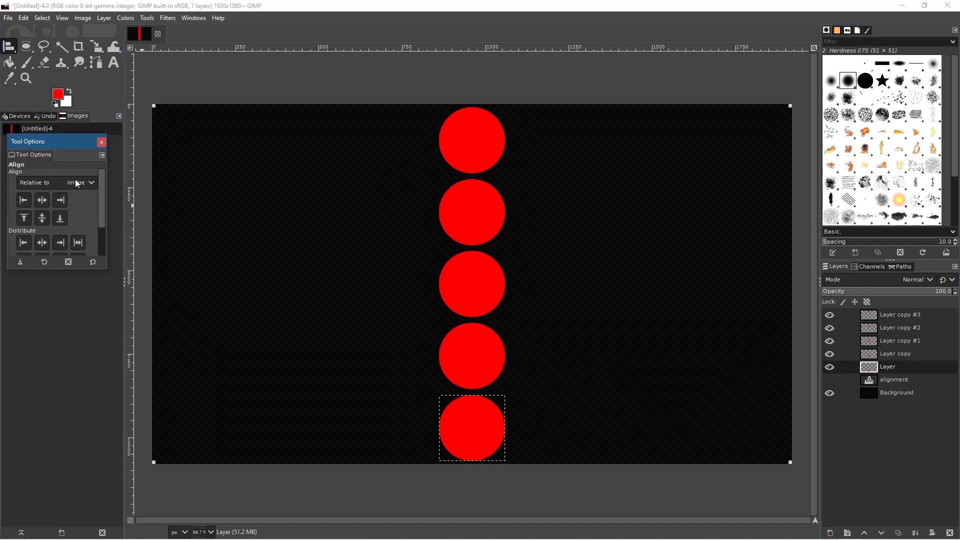
drag(45, 87, 48, 219)
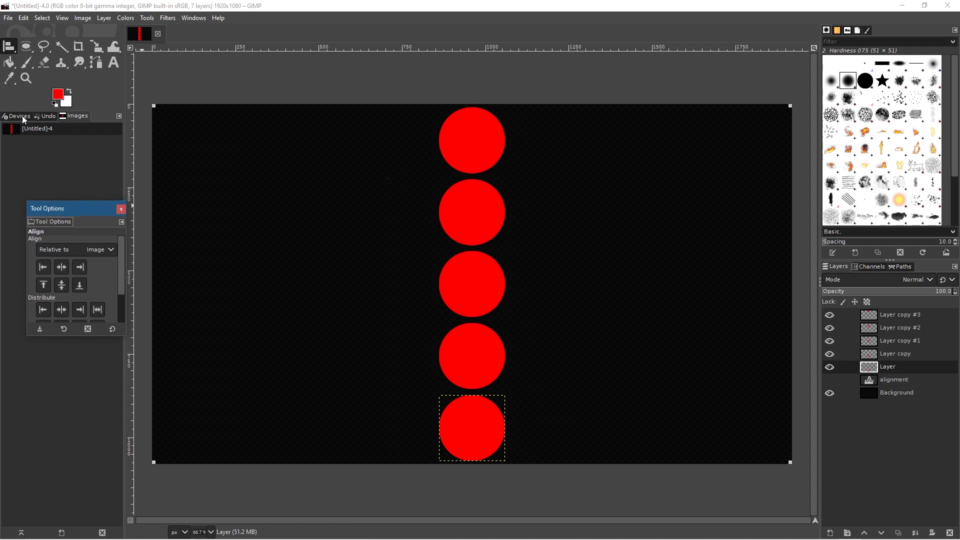
drag(52, 221, 98, 115)
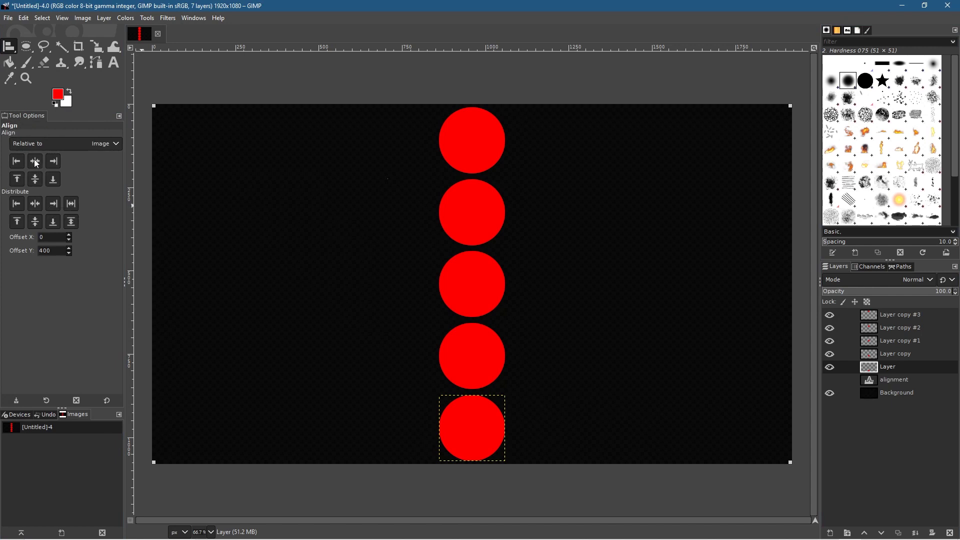
drag(59, 251, 21, 252)
drag(405, 98, 563, 470)
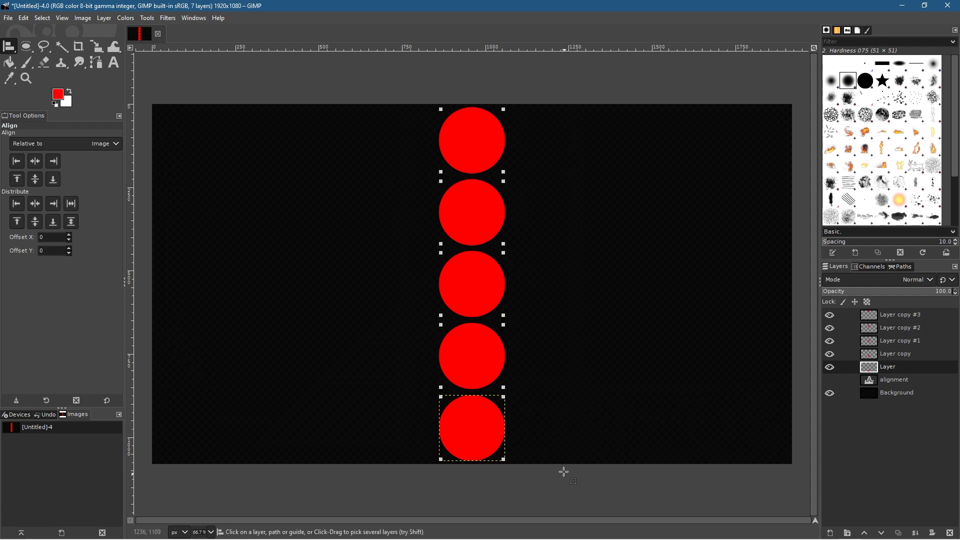
Centre the circles, distribute them horizontally, then respace them with a 330 px X offset
click(35, 205)
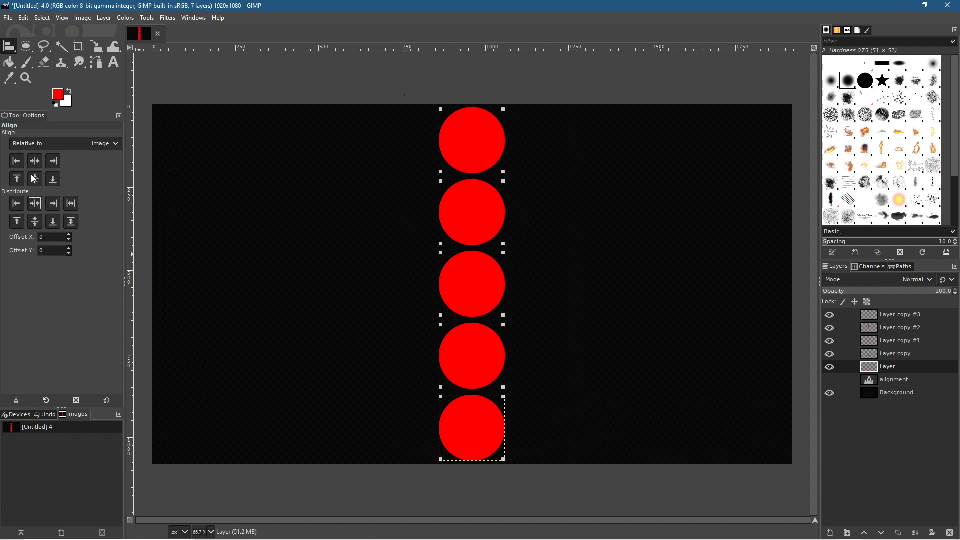
click(35, 221)
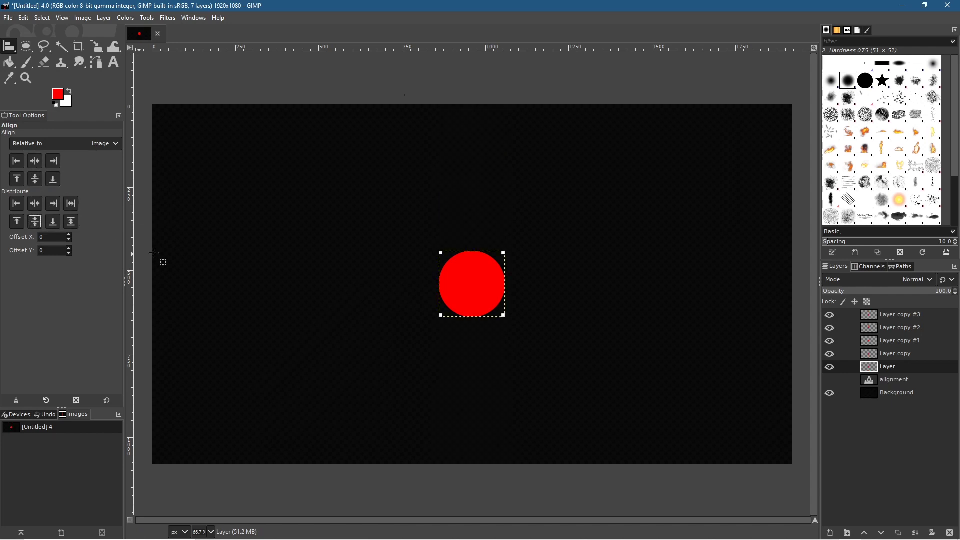
click(71, 204)
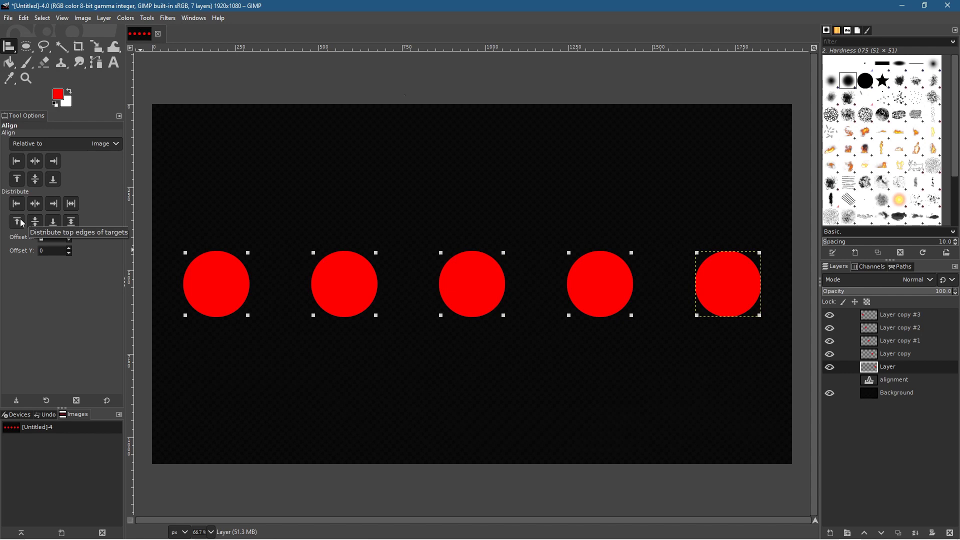
text(330)
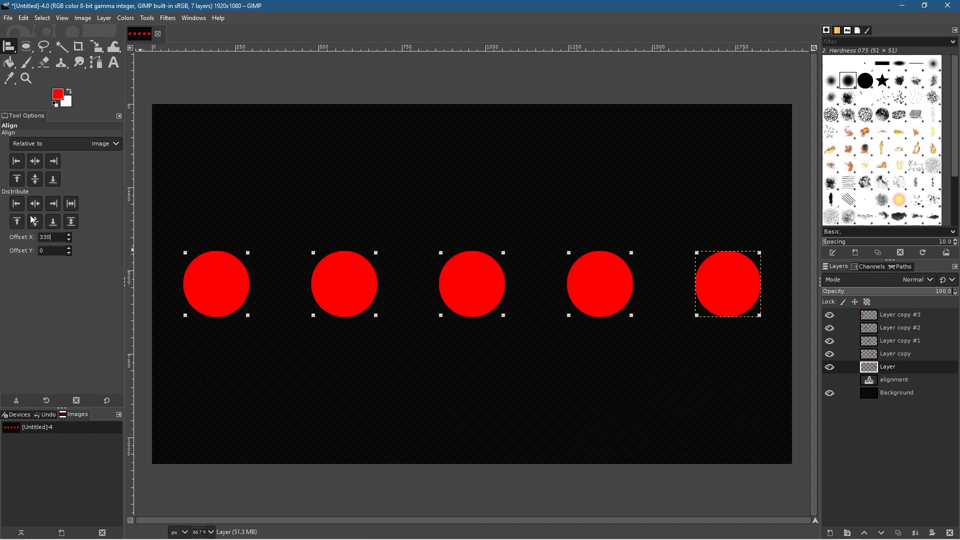
click(71, 204)
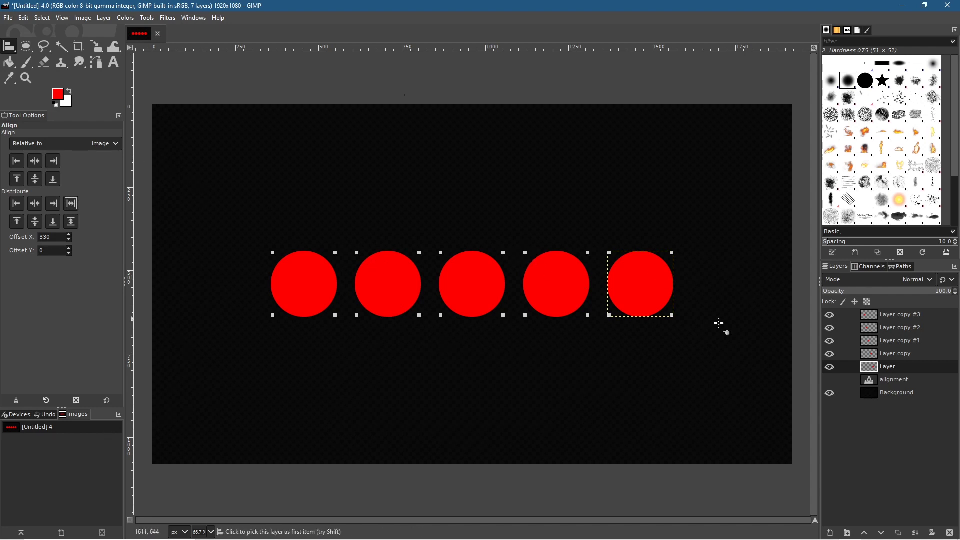
Create a layer group above the circles and drag Layer, Layer copy and the other copies into it
click(848, 535)
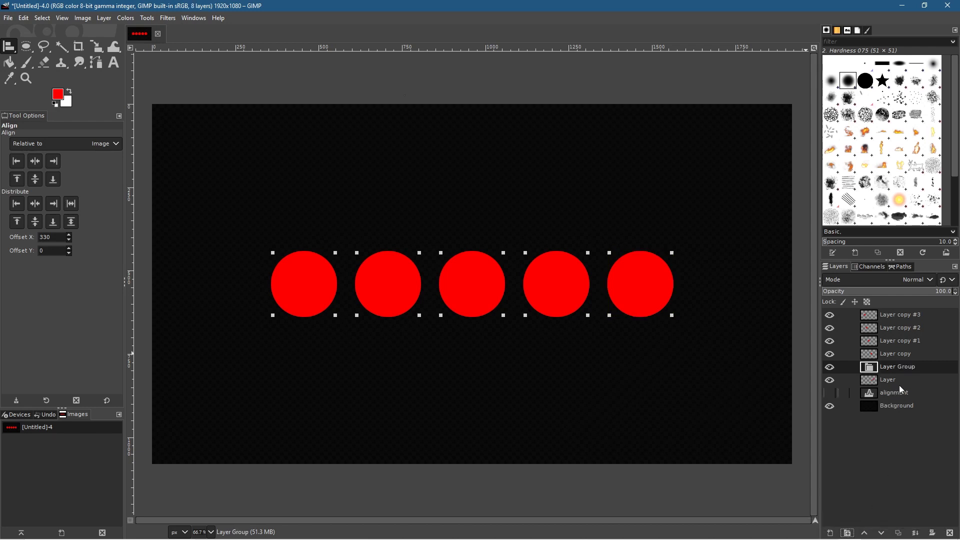
drag(898, 369, 894, 323)
click(892, 346)
drag(894, 370, 894, 311)
drag(888, 380, 886, 337)
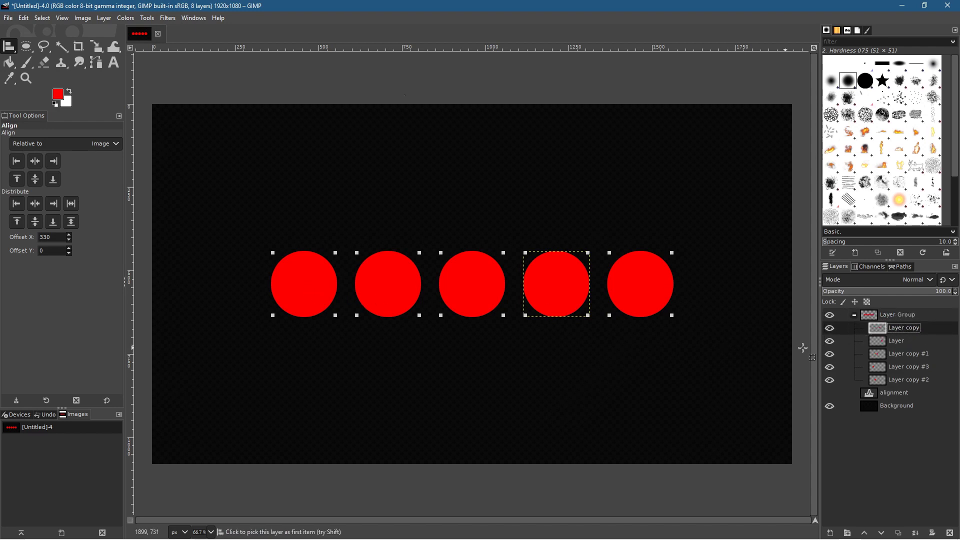
click(900, 313)
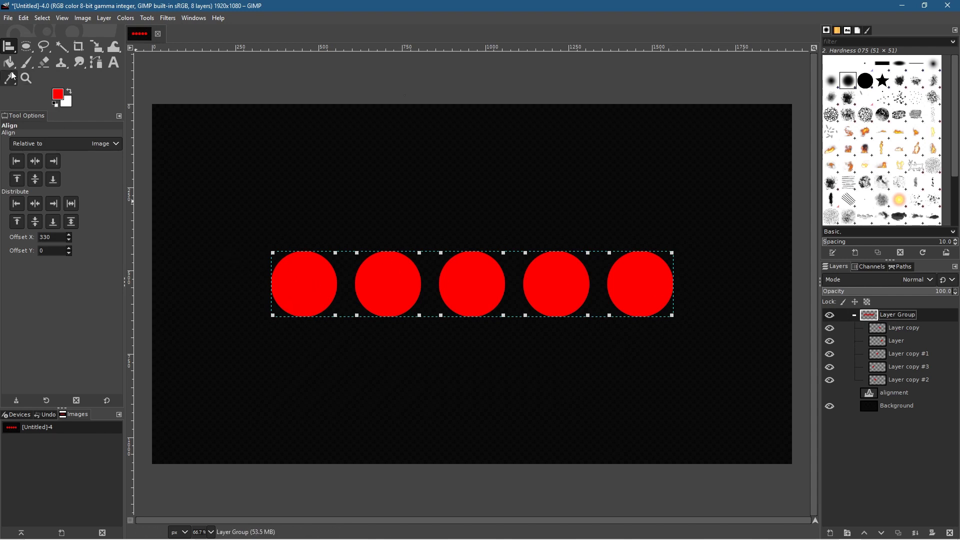
Switch to the Move tool in pick-a-layer mode and unhide the 'alignment' text layer
click(9, 49)
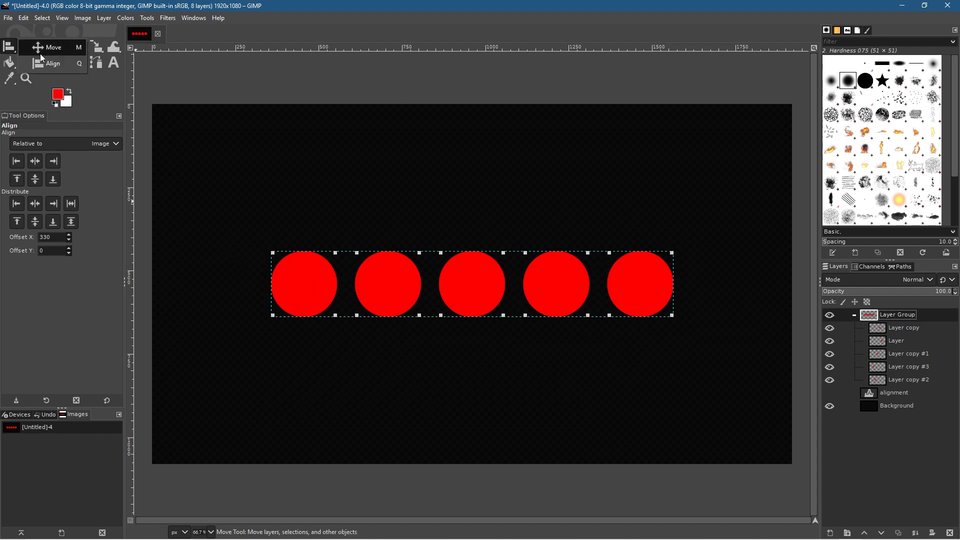
click(43, 50)
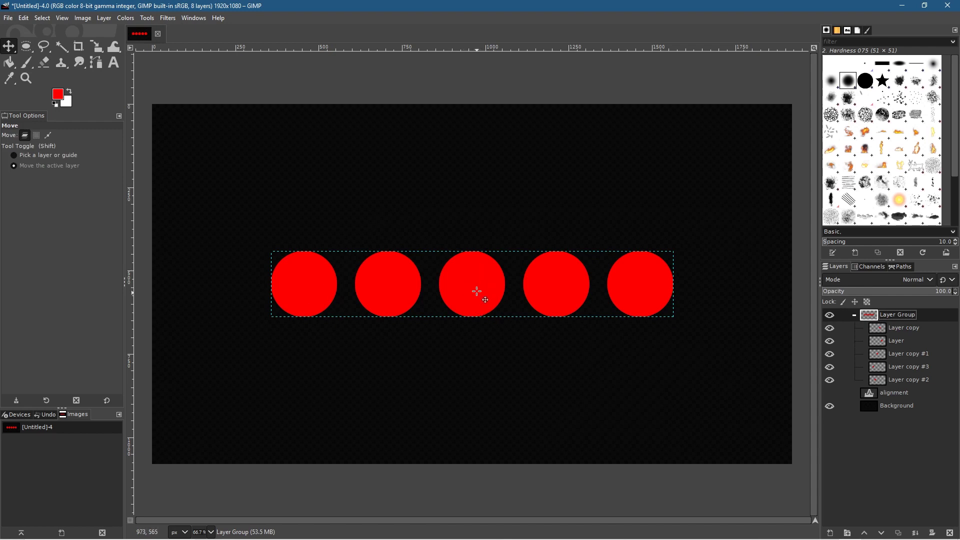
key(shift)
click(832, 394)
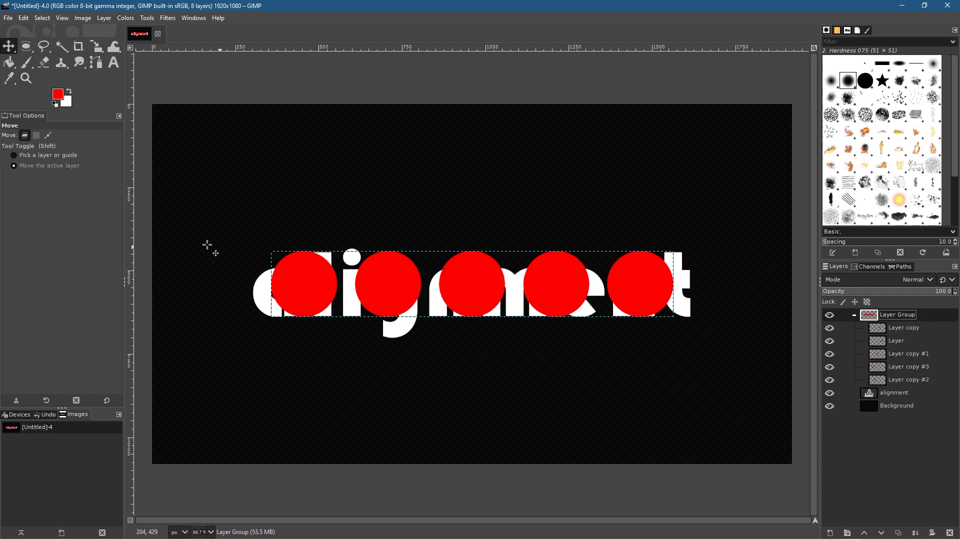
Scale the circle group to about 540 by 89 below 'ment', then select the Background layer
key(shift+s)
click(406, 274)
drag(265, 250, 629, 342)
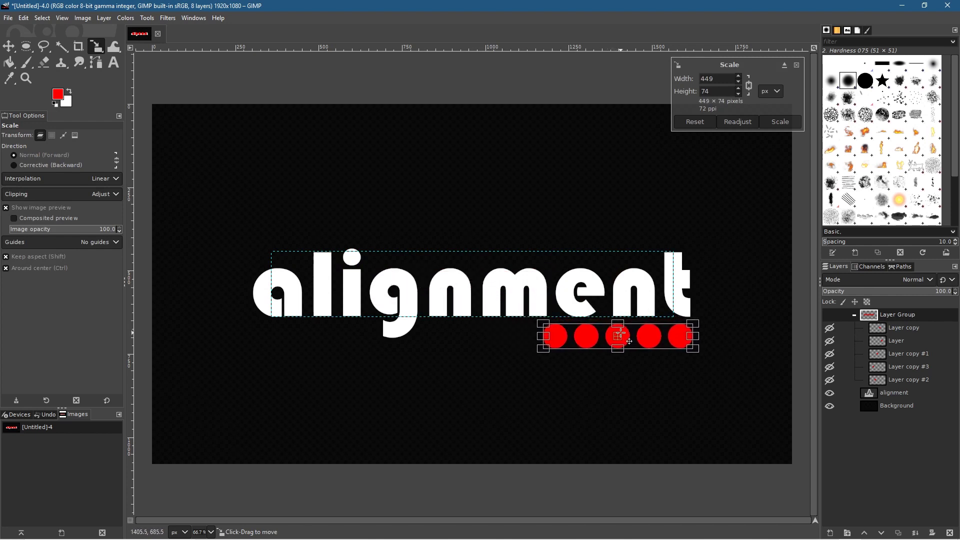
click(789, 124)
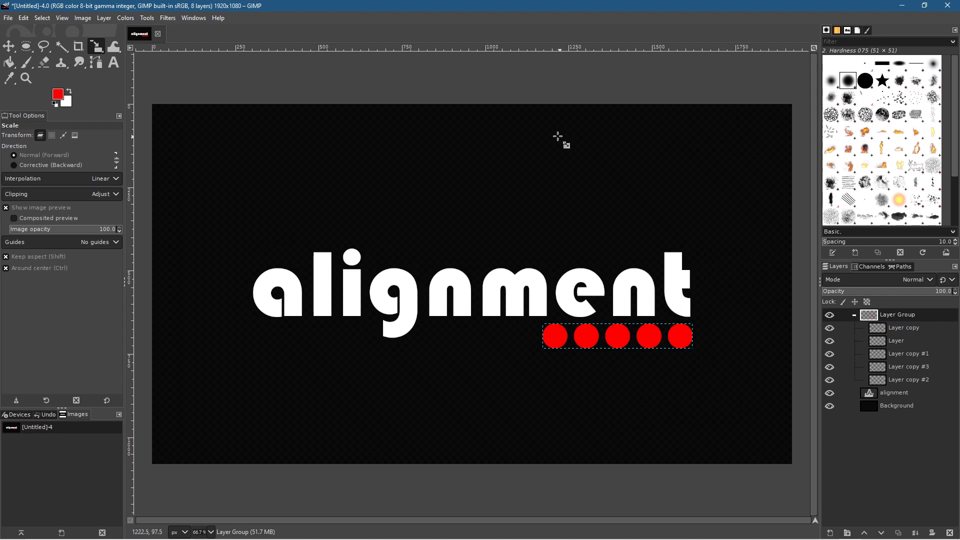
click(892, 405)
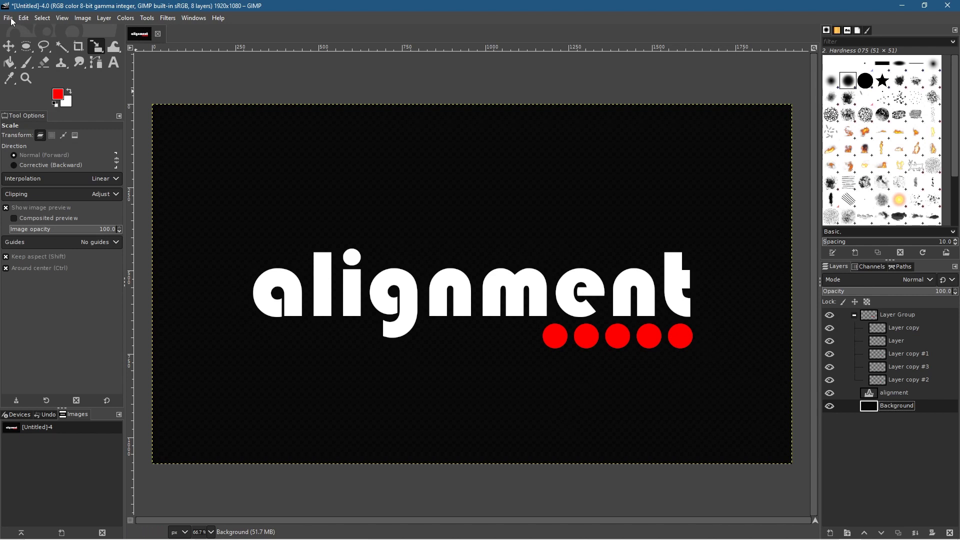
Save the image as alignment-01.xcf in the Desktop's GIMP 2.10 Alignment Tool Tutorial folder
click(9, 18)
click(29, 132)
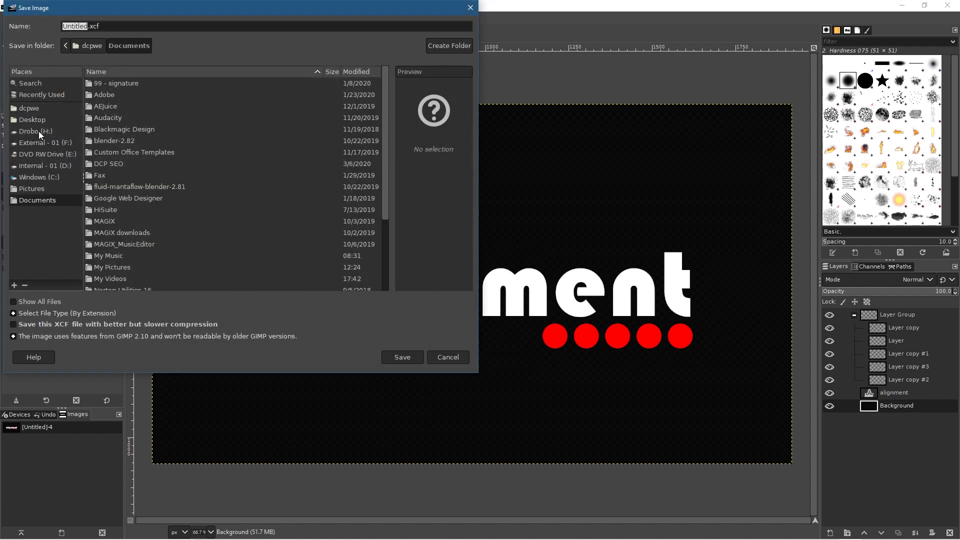
click(39, 120)
double_click(135, 182)
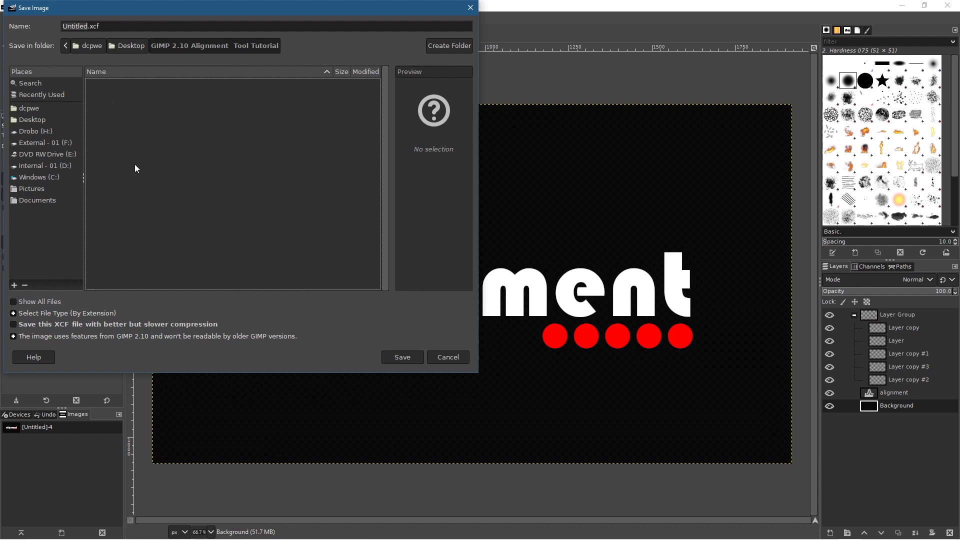
text(alignment-01)
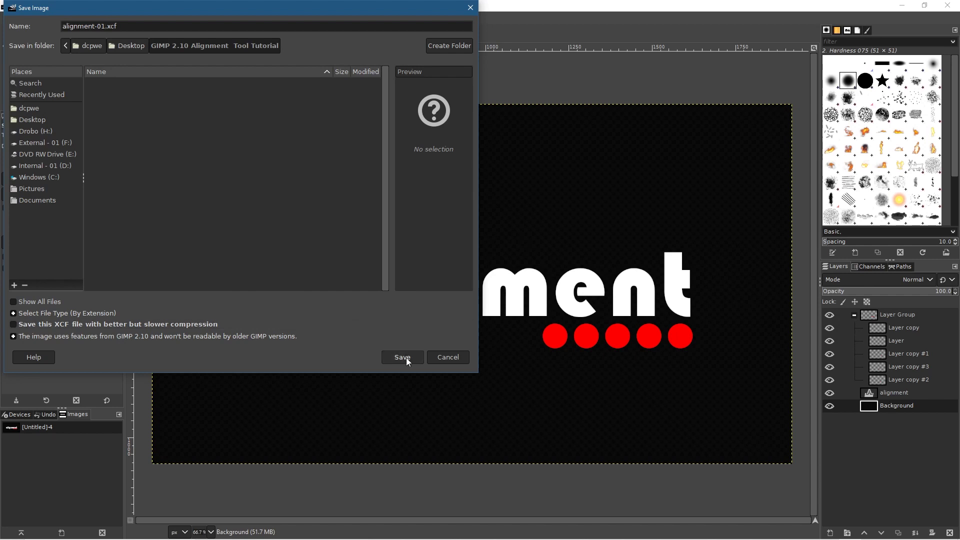
click(402, 357)
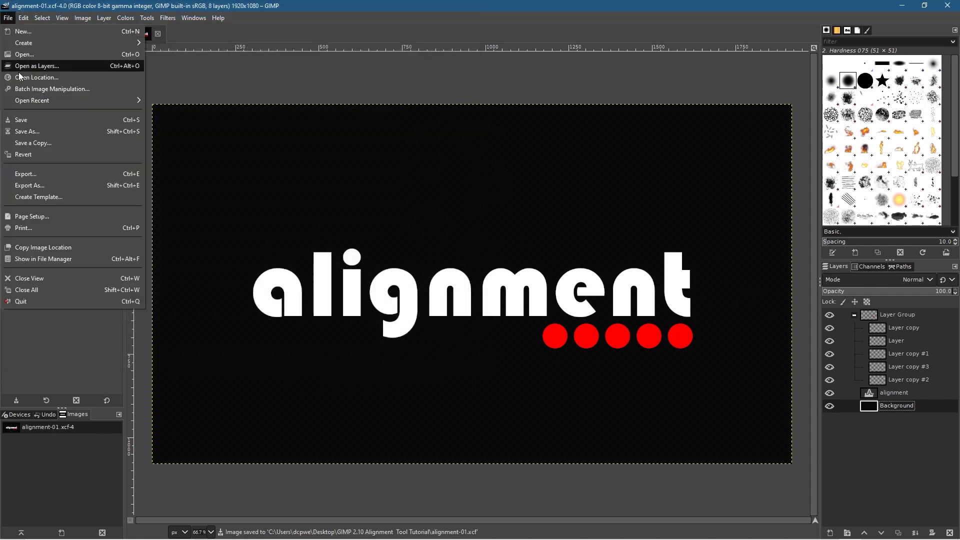
Export the image as alignment-01.jpg in JPEG format with default settings
click(49, 175)
click(50, 338)
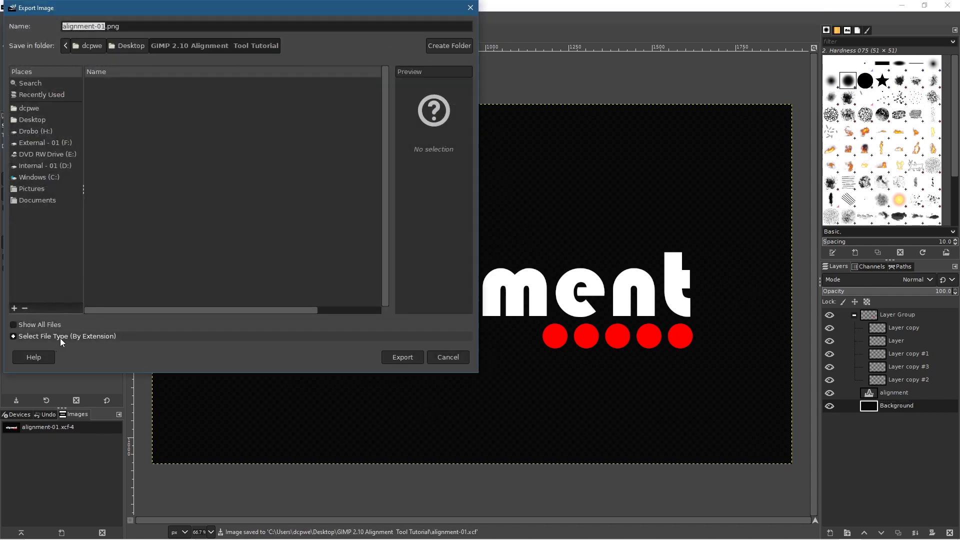
scroll(103, 317, down, 3)
scroll(43, 302, down, 3)
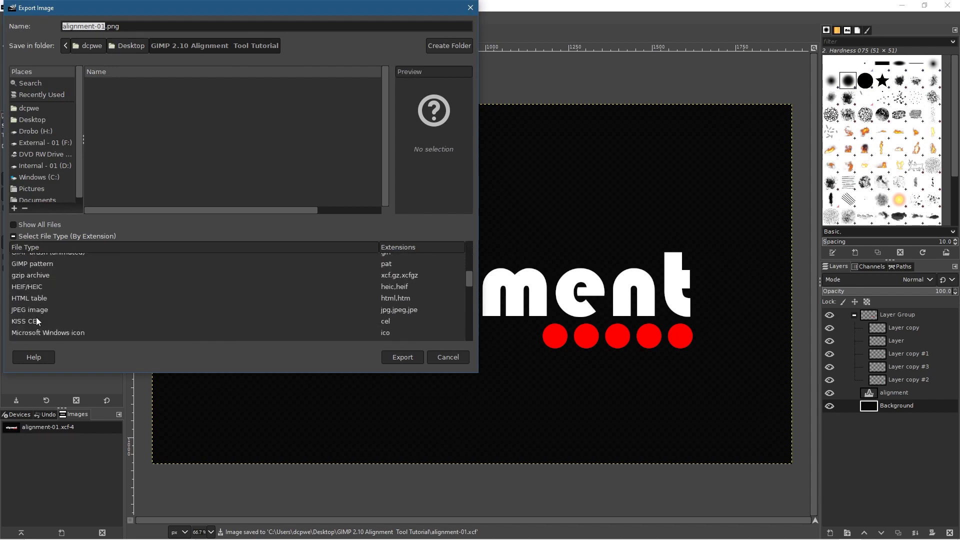
click(35, 311)
click(404, 358)
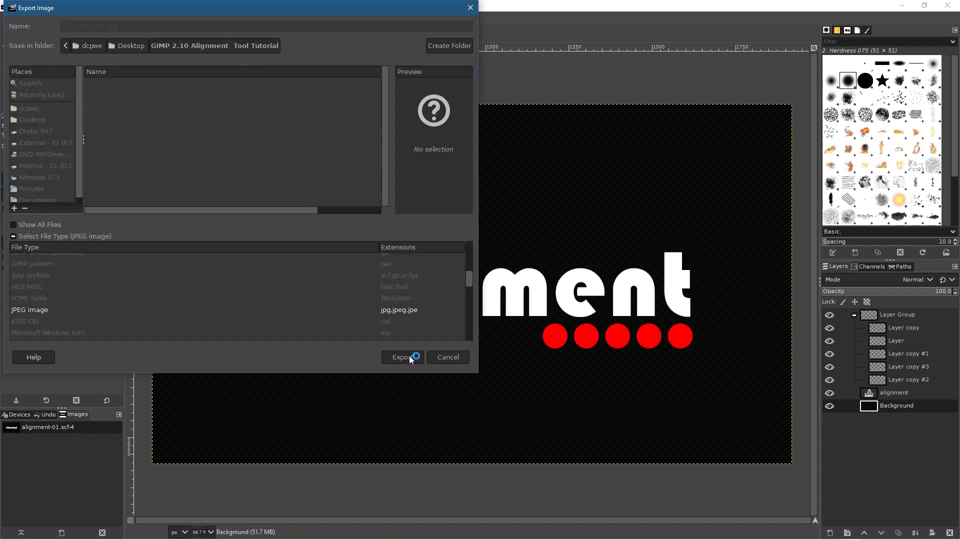
click(483, 383)
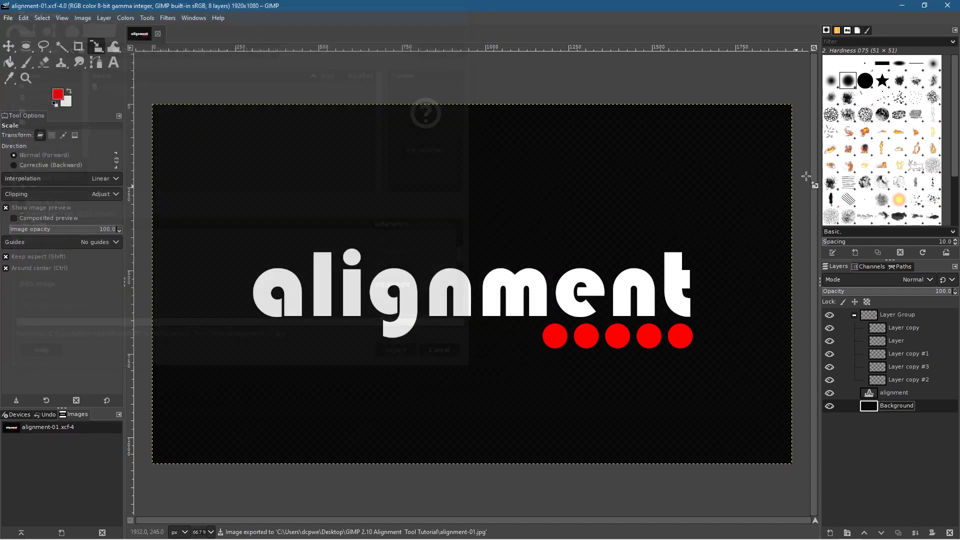
Close GIMP and view alignment-01.jpg from the desktop tutorial folder in Photos
click(949, 10)
double_click(931, 22)
click(514, 251)
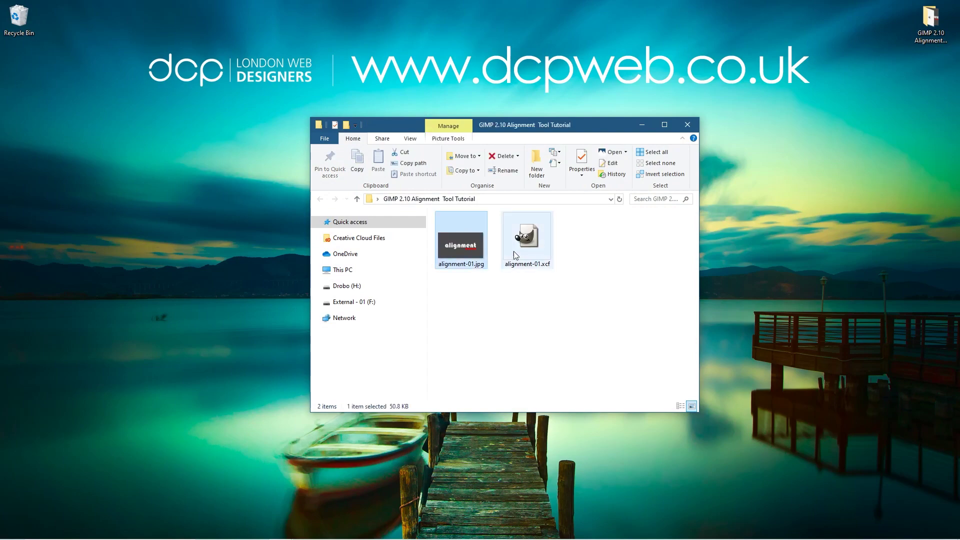
double_click(475, 247)
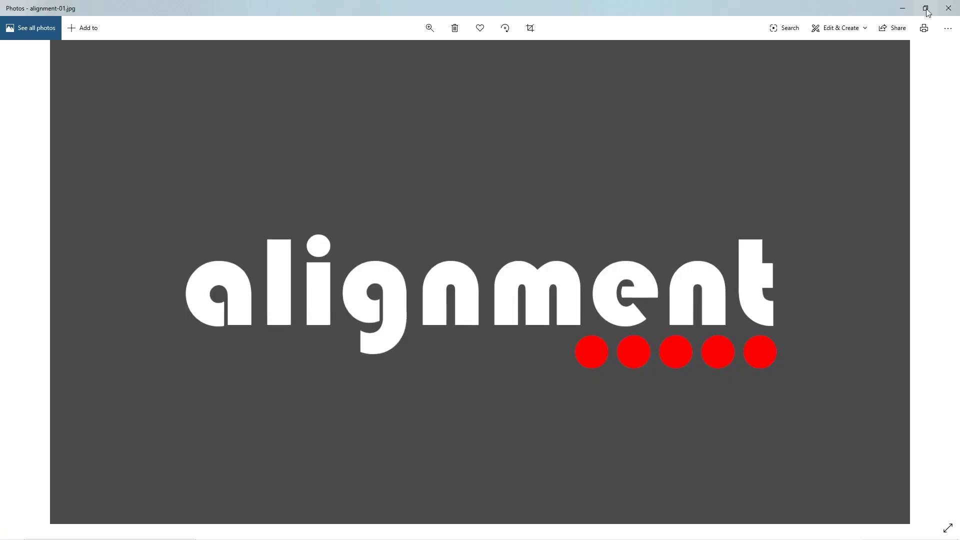
Close Photos and the tutorial folder window, leaving only the desktop
click(947, 8)
click(676, 322)
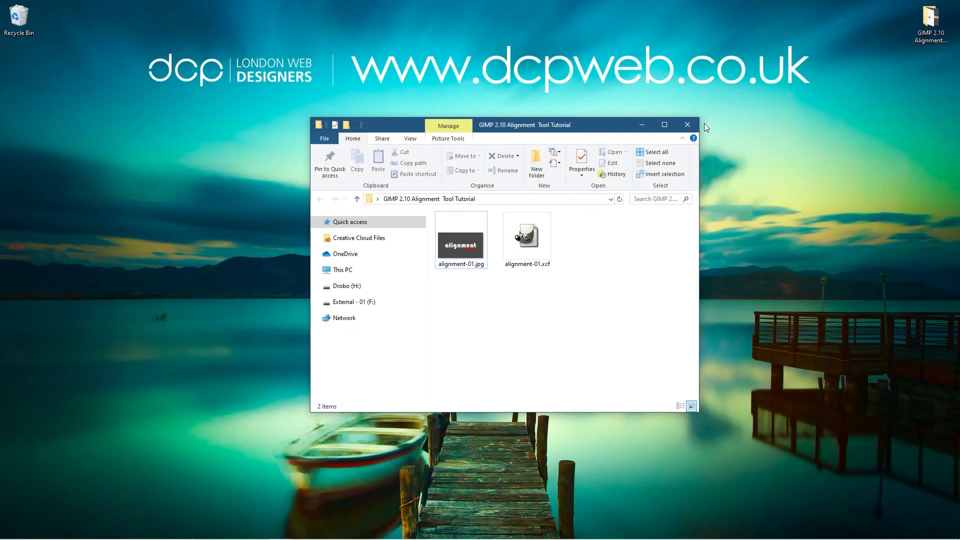
click(687, 127)
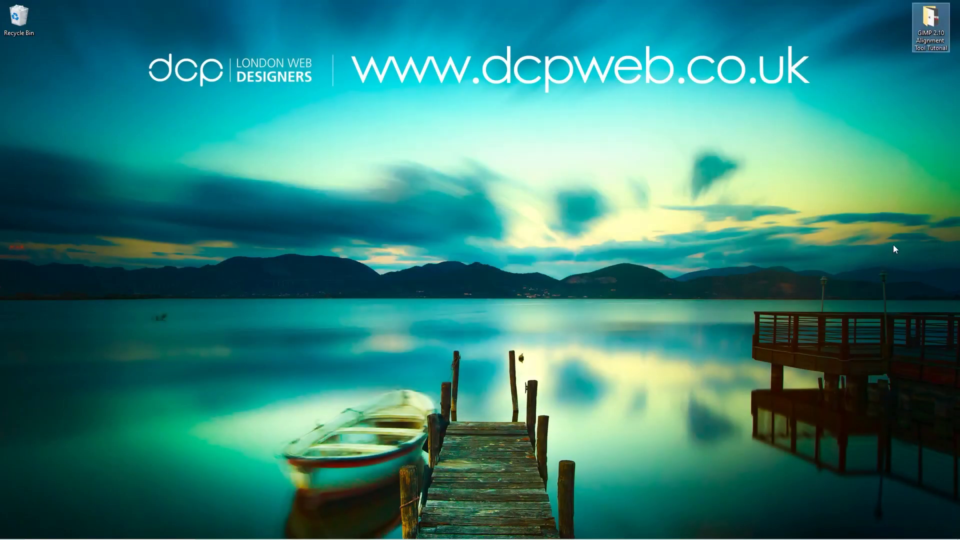